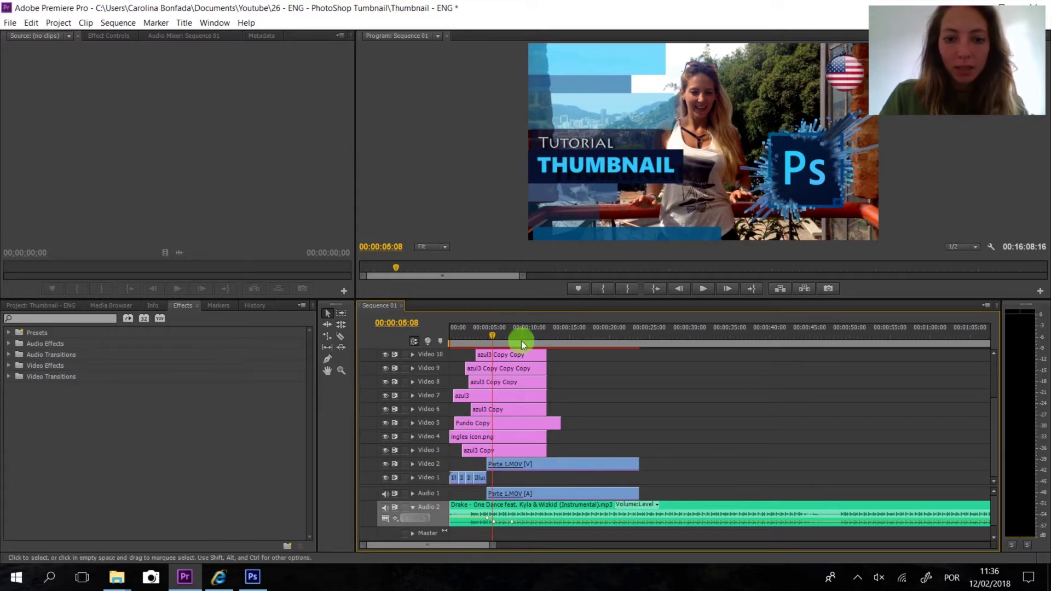
Scrub the sequence to find the thumbnail frame at 00:00:05:10.
drag(490, 334, 492, 339)
click(604, 155)
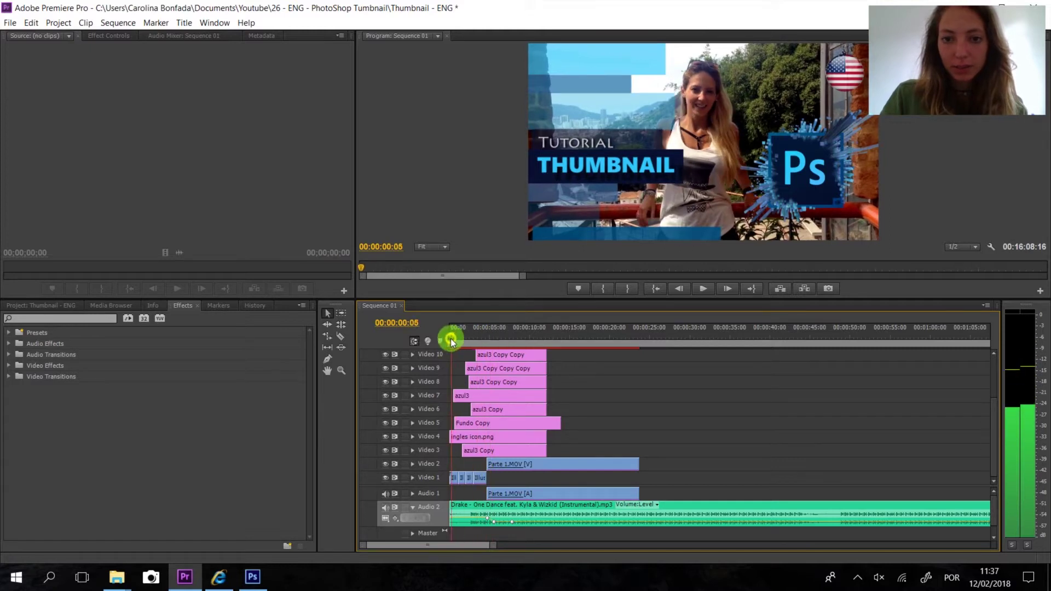
drag(493, 339, 492, 338)
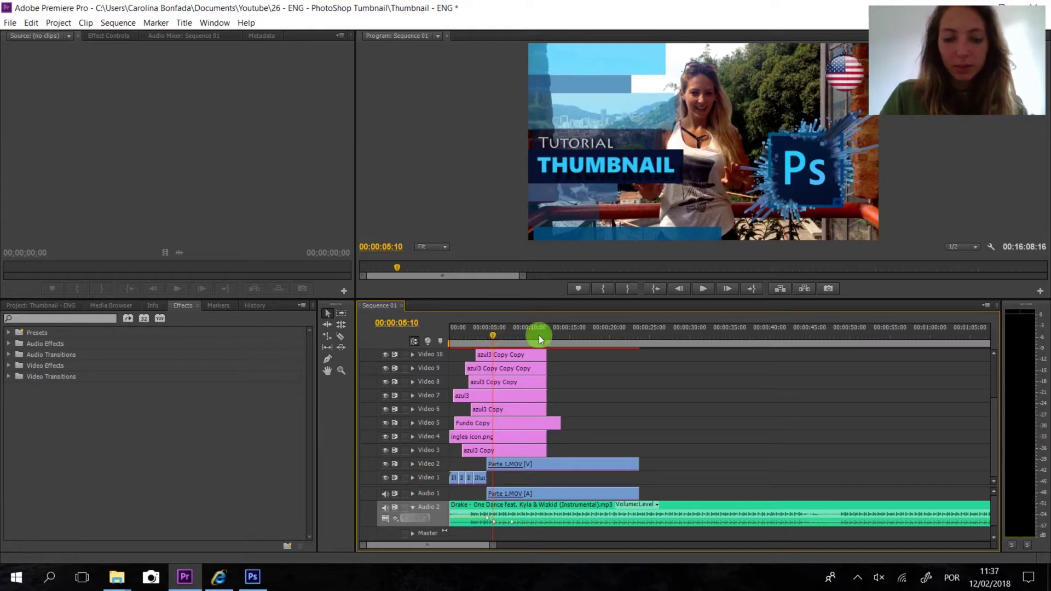
Hide Video 2 and export the graphics-only frame as a PNG into the project folder.
click(386, 465)
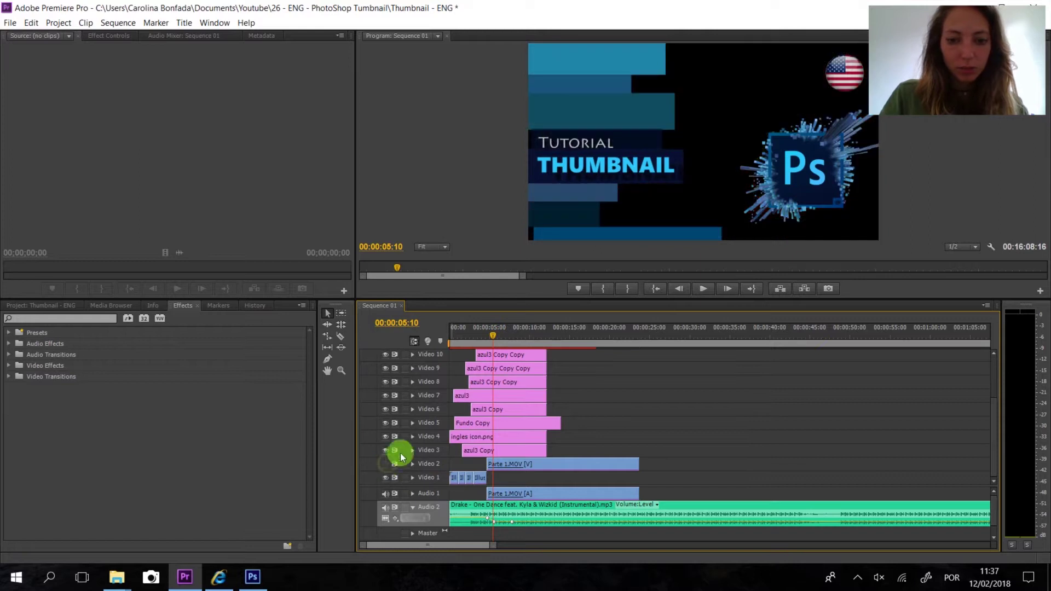
click(830, 289)
click(602, 315)
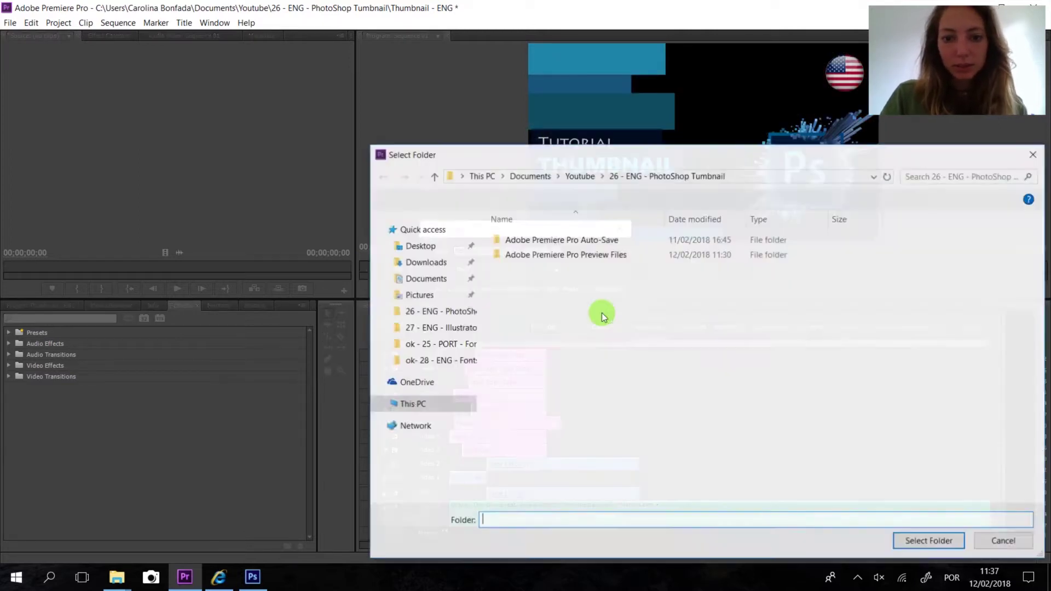
click(921, 537)
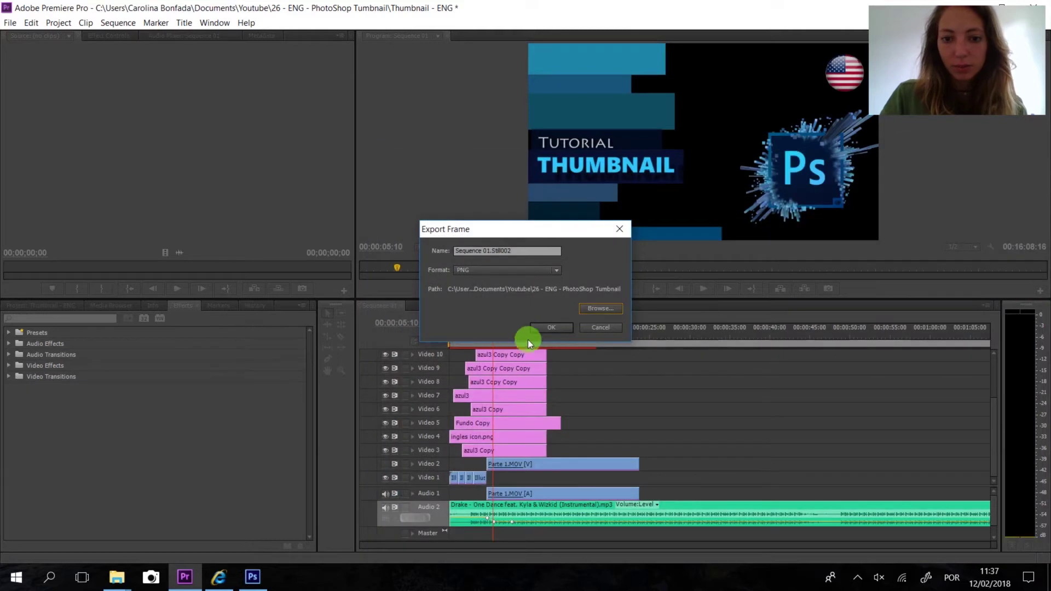
click(552, 329)
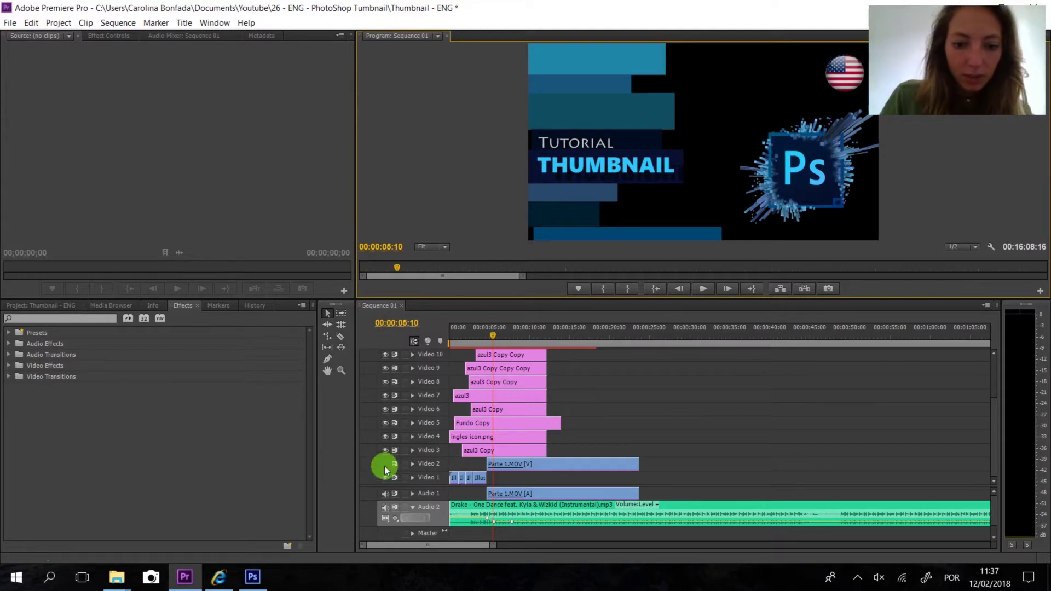
Hide graphics tracks Video 3–14 and export the airplane frame at 00:00:03:10 as PNG.
drag(498, 336, 478, 337)
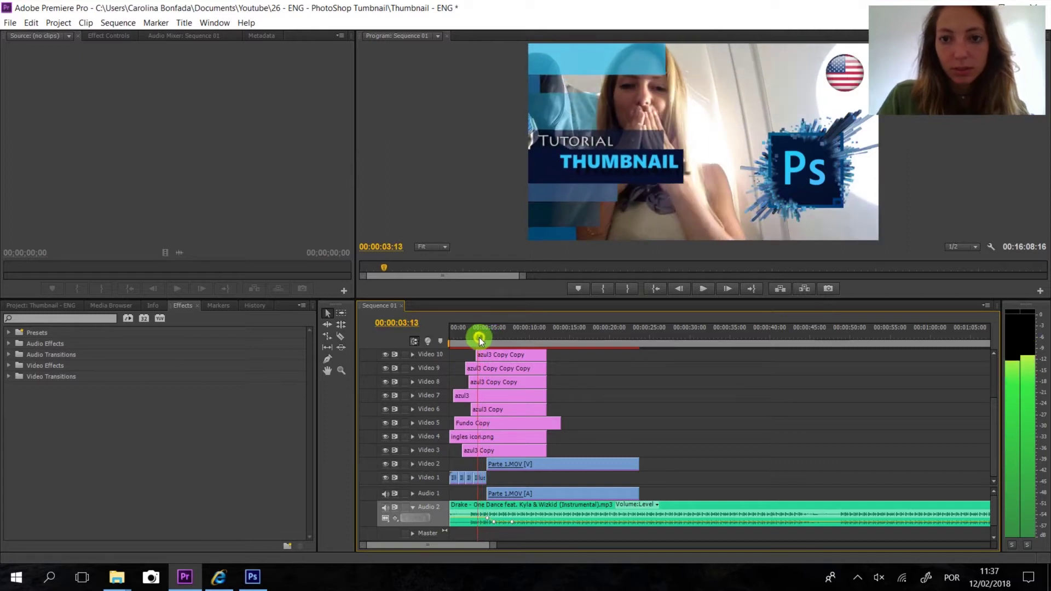
drag(479, 337, 479, 339)
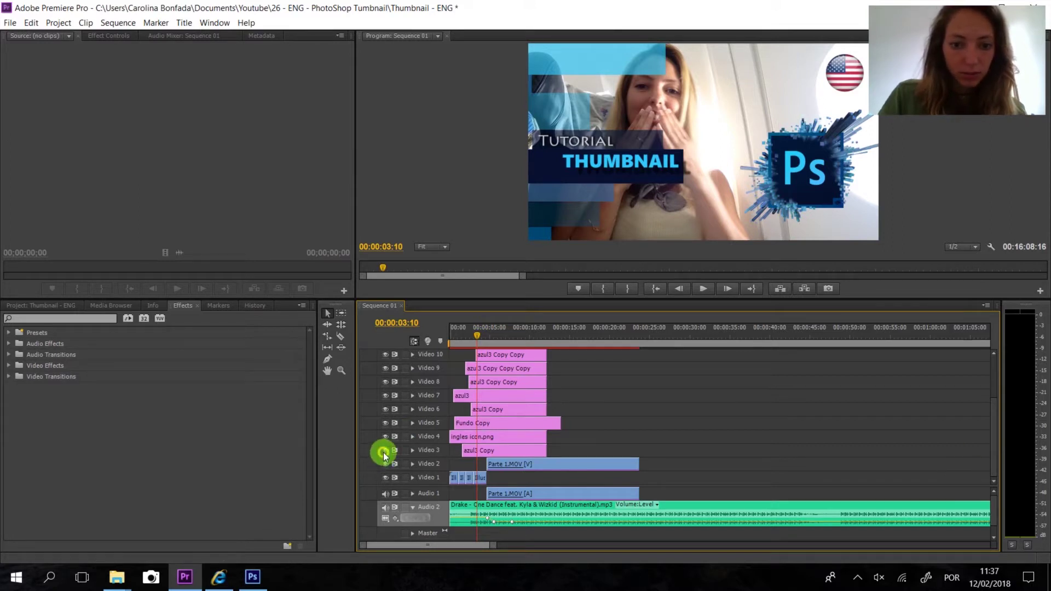
click(384, 436)
click(384, 409)
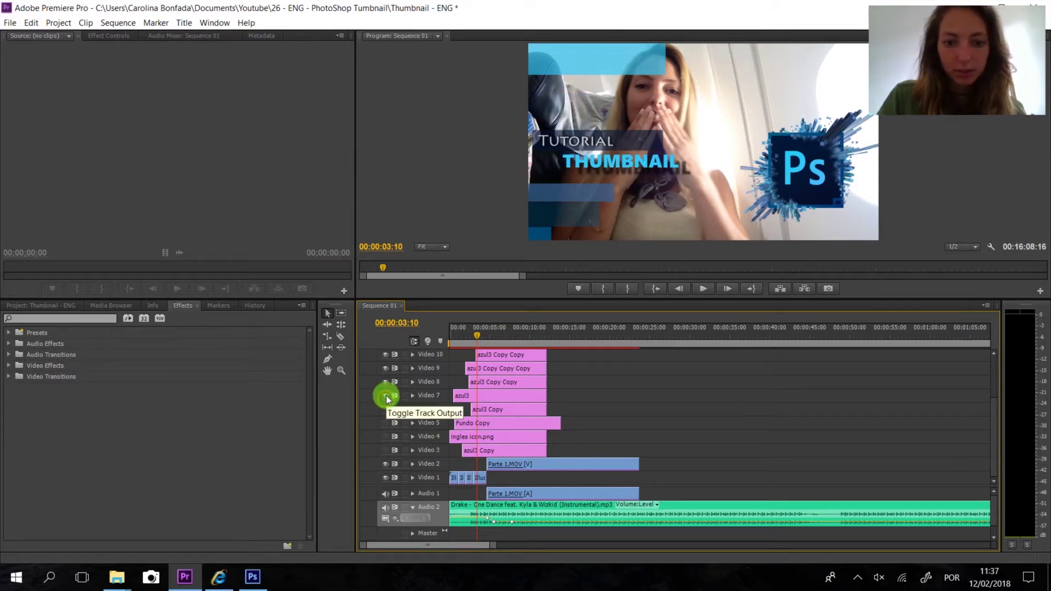
click(385, 382)
click(386, 369)
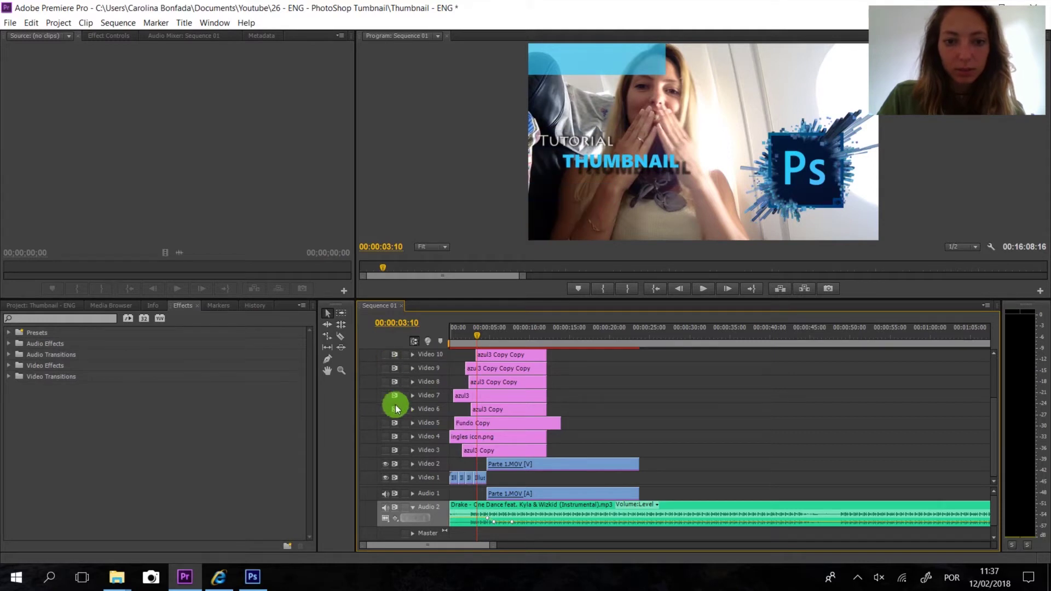
drag(994, 426, 987, 385)
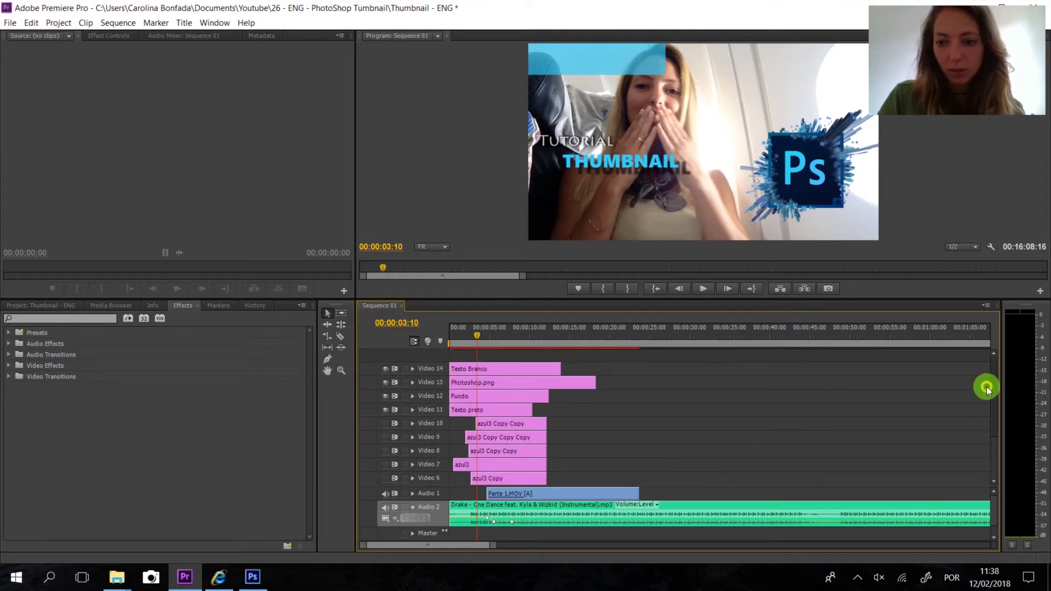
click(385, 409)
click(386, 382)
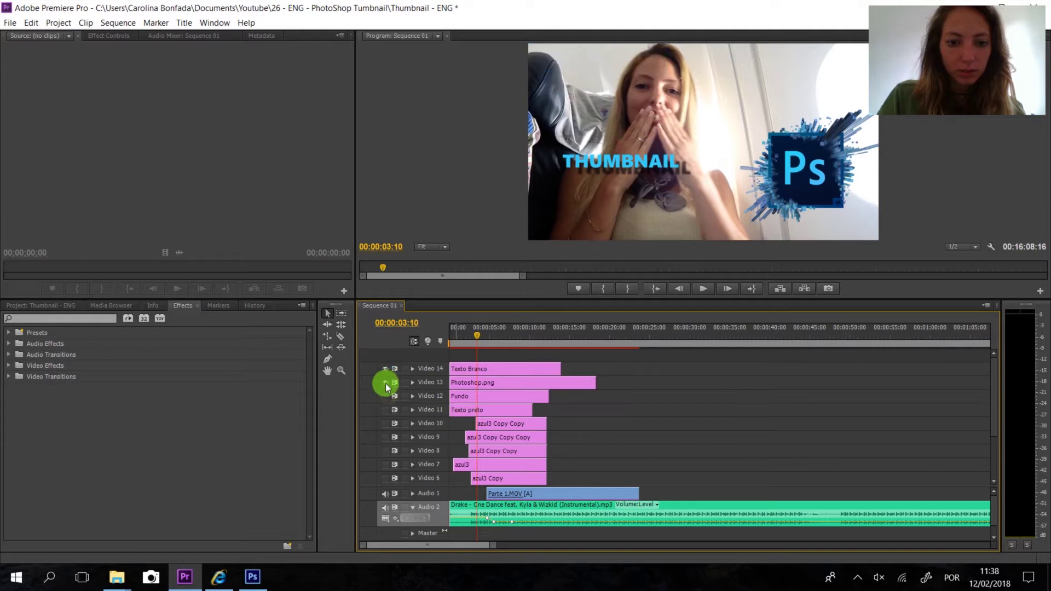
click(835, 288)
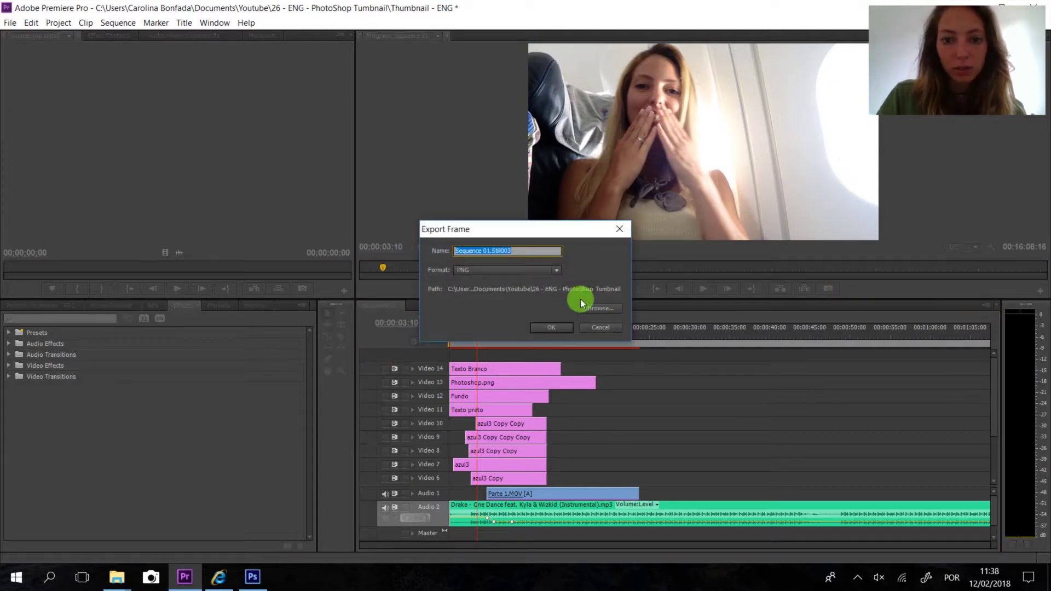
click(537, 329)
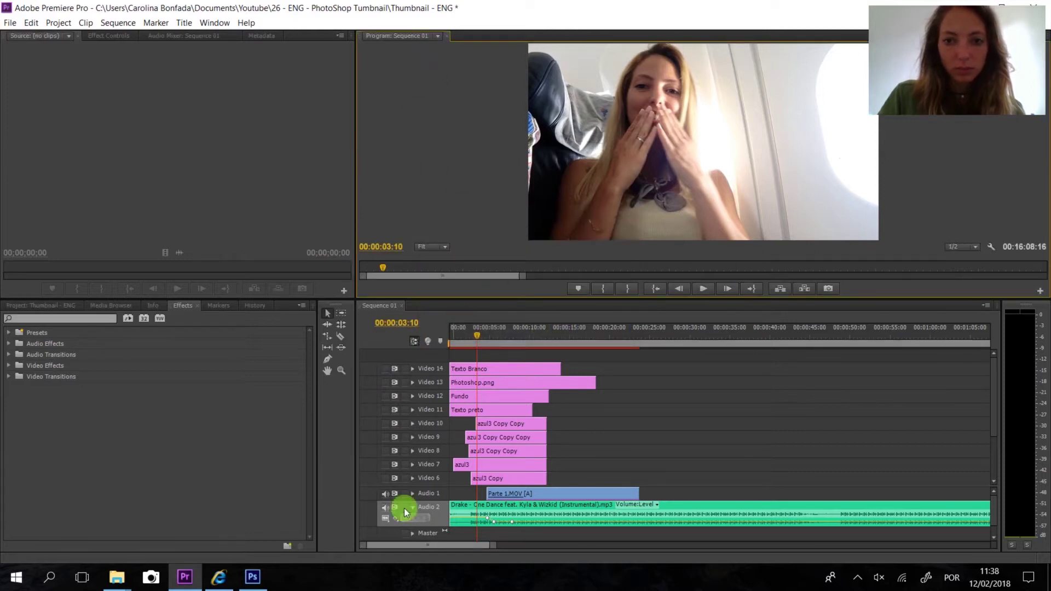
In Photoshop, open Sequence 01.Still002 from the 26 - ENG thumbnail folder under Youtube.
click(255, 579)
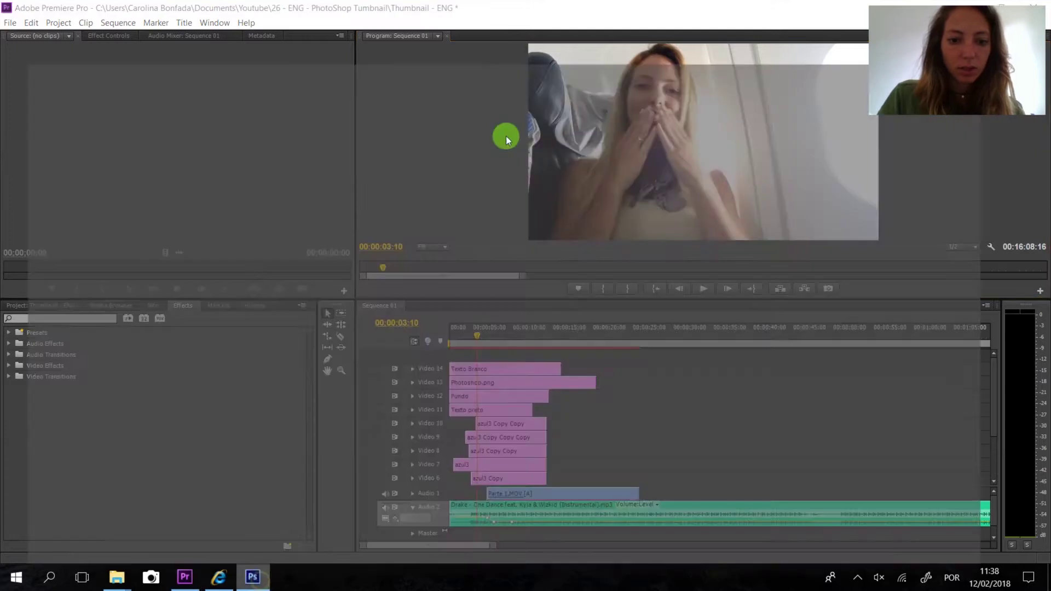
click(30, 8)
click(44, 29)
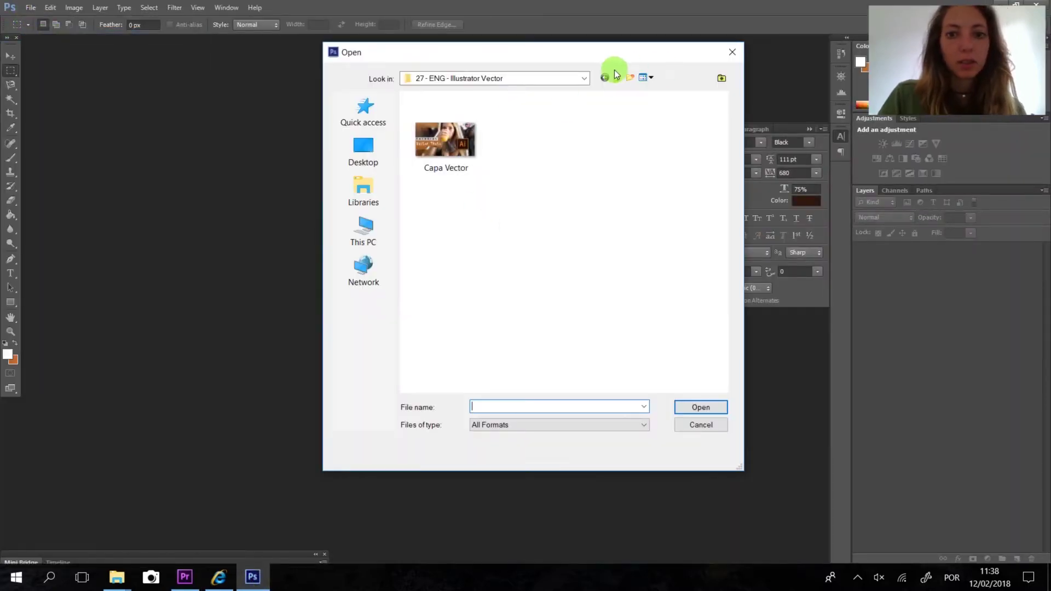
click(615, 75)
click(498, 127)
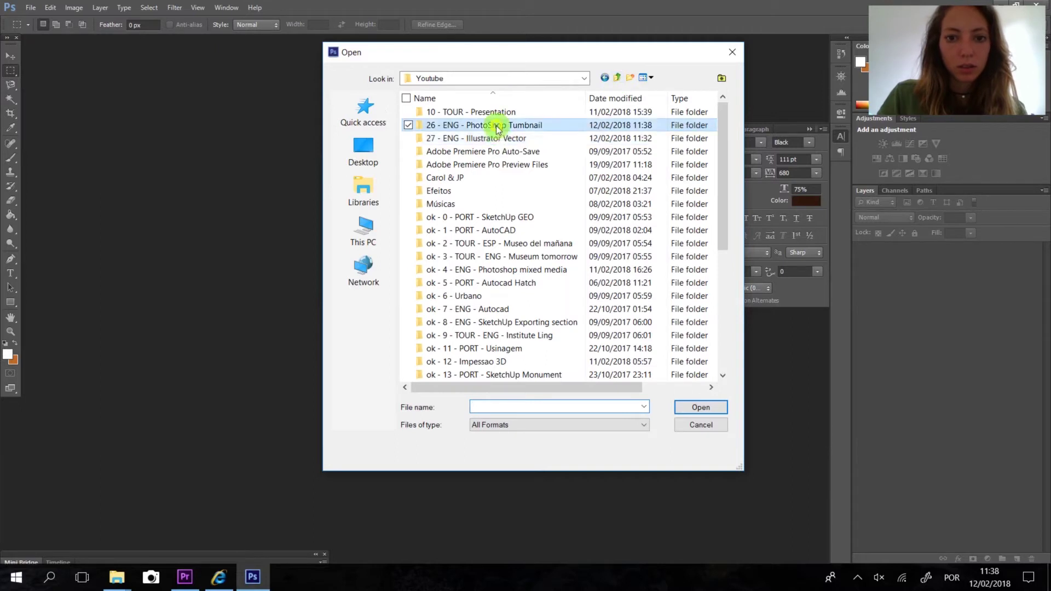
double_click(498, 127)
click(478, 150)
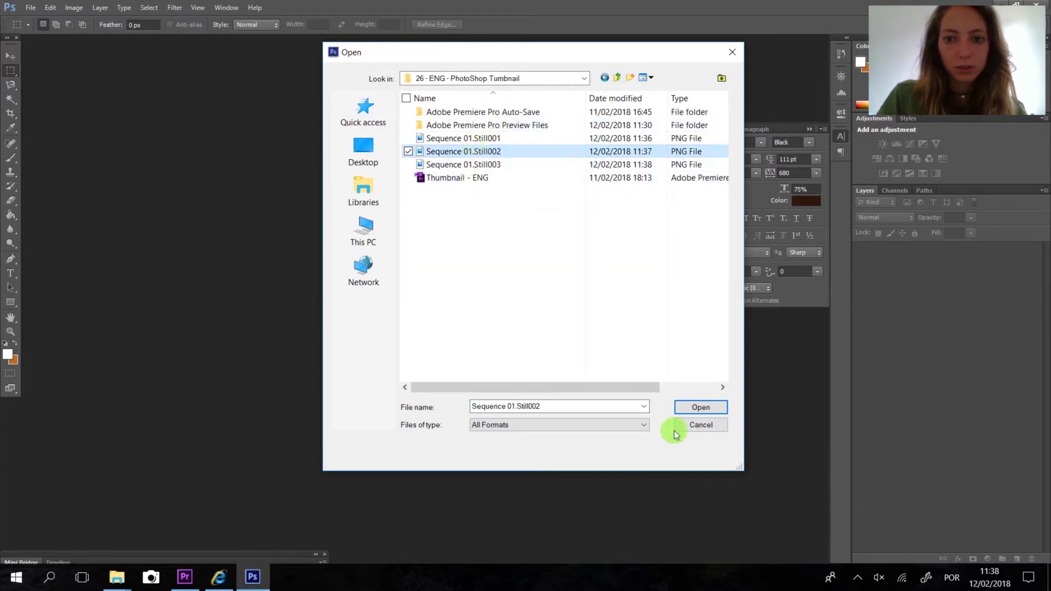
click(688, 408)
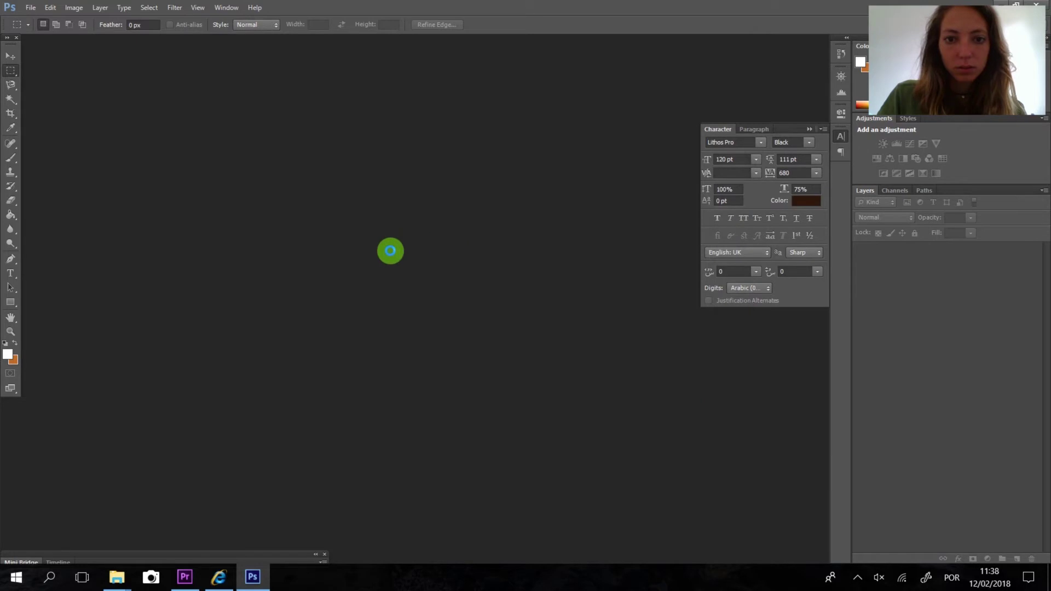
Place Sequence 01.Still003 beneath Layer 0 and hide the graphics layer.
click(31, 8)
click(78, 229)
click(482, 160)
click(708, 442)
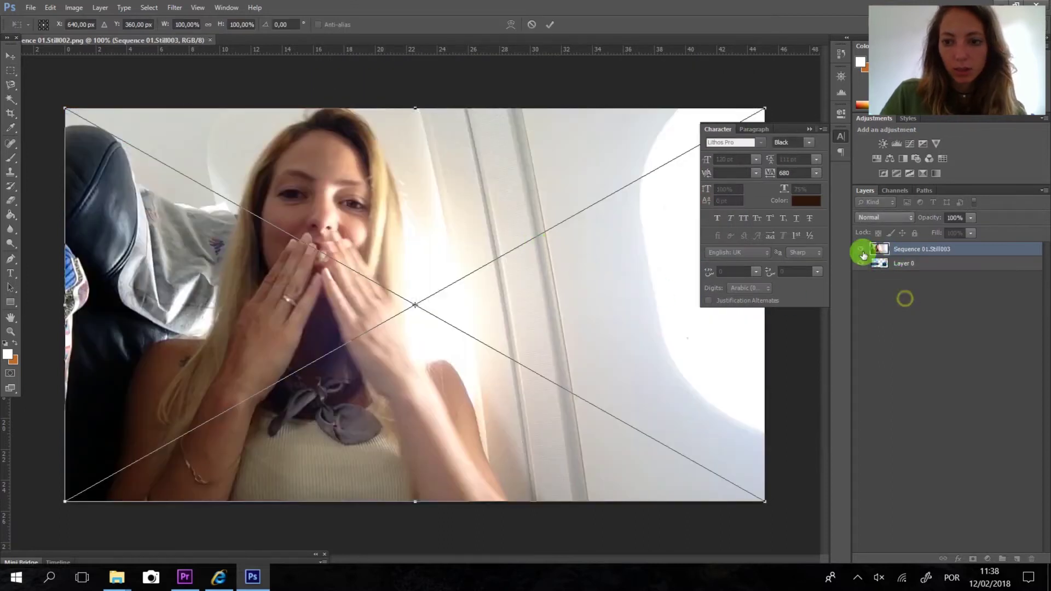
click(4, 71)
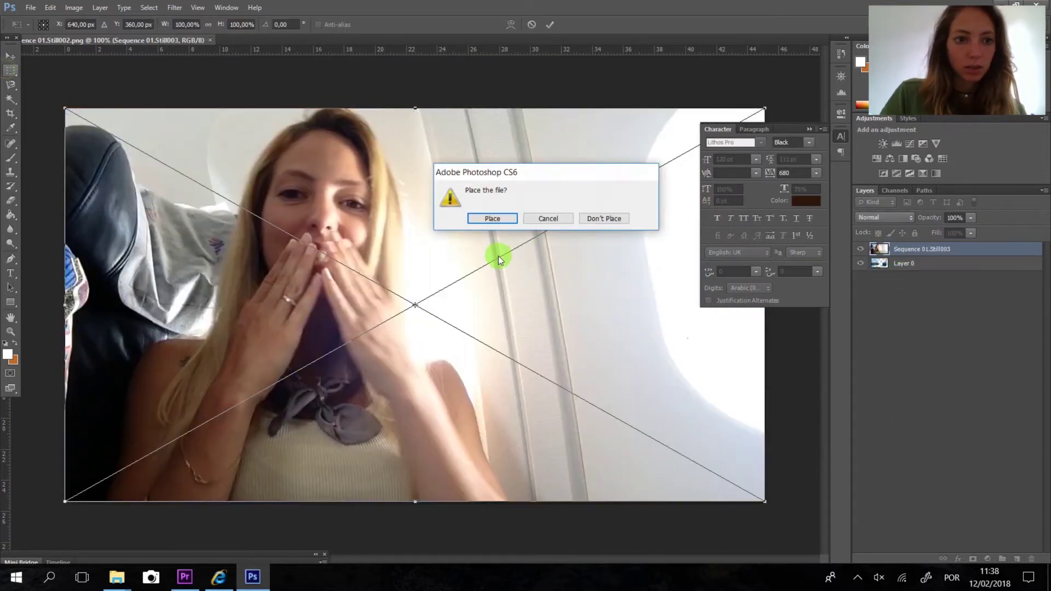
click(497, 218)
drag(915, 248, 915, 300)
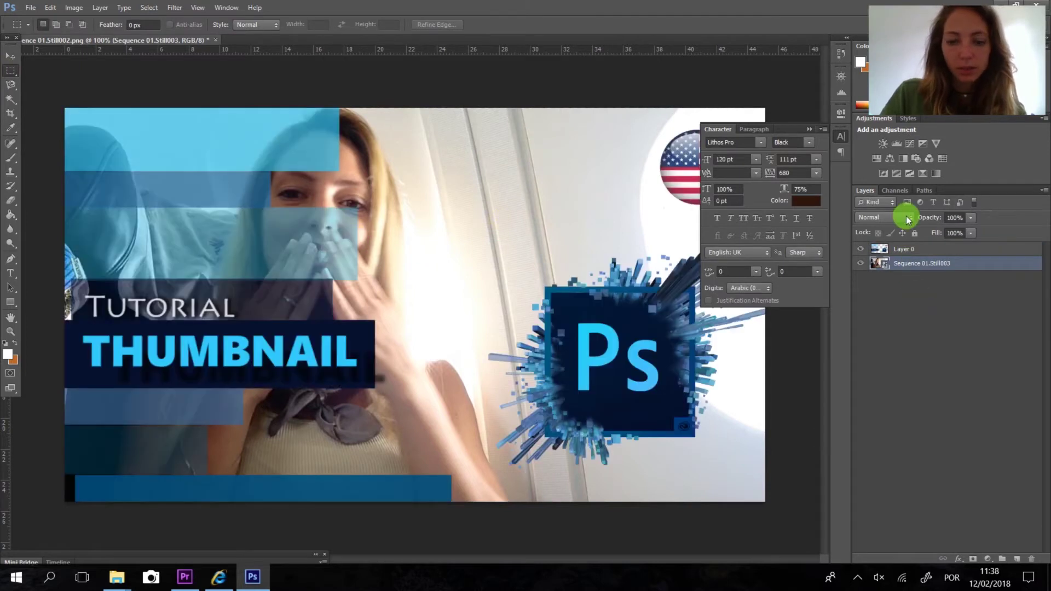
click(862, 250)
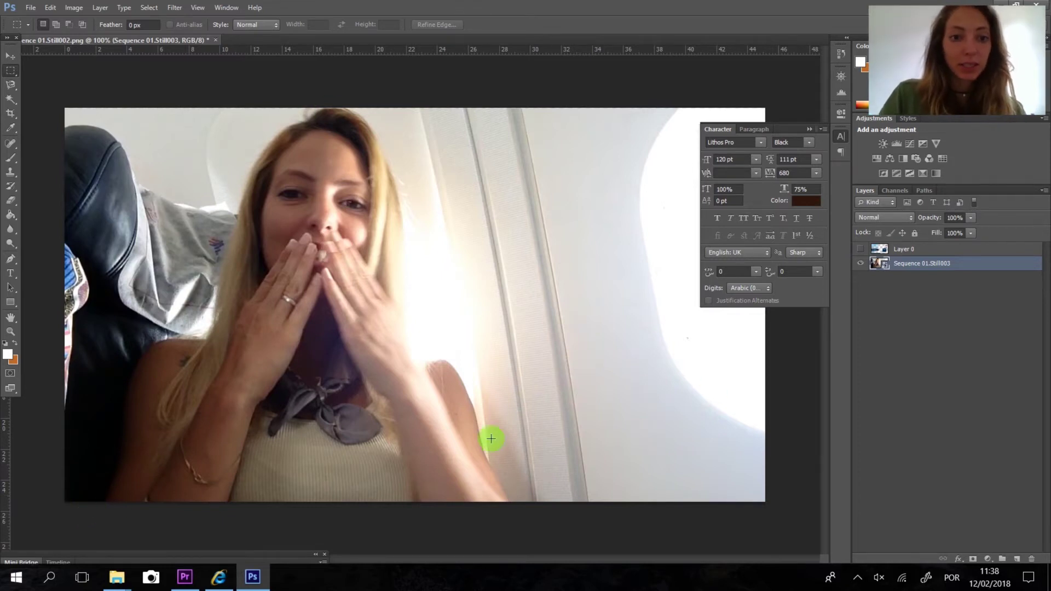
Duplicate the airplane still layer.
right_click(935, 271)
click(898, 275)
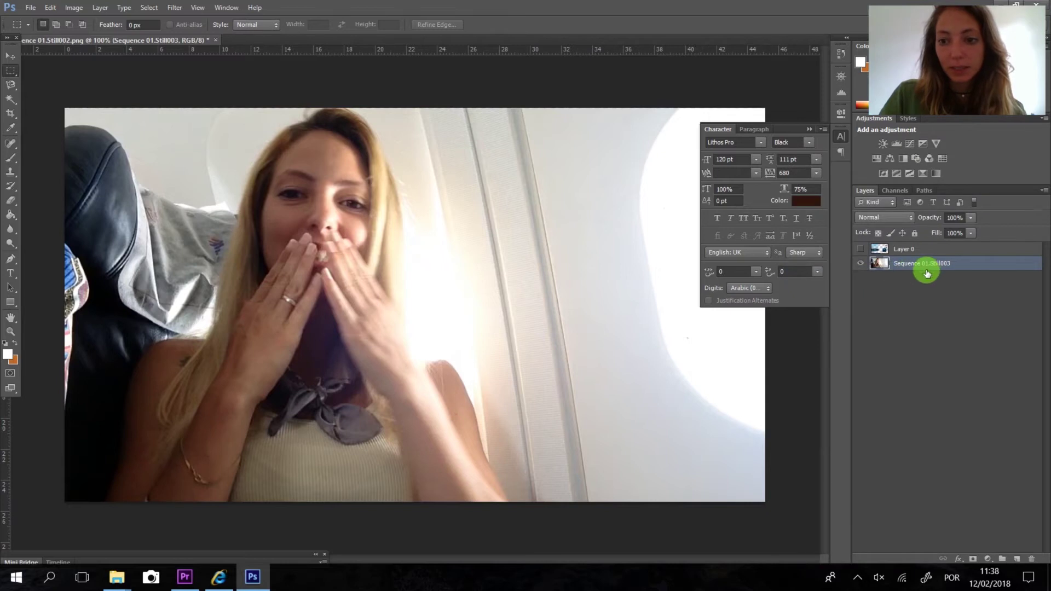
right_click(926, 268)
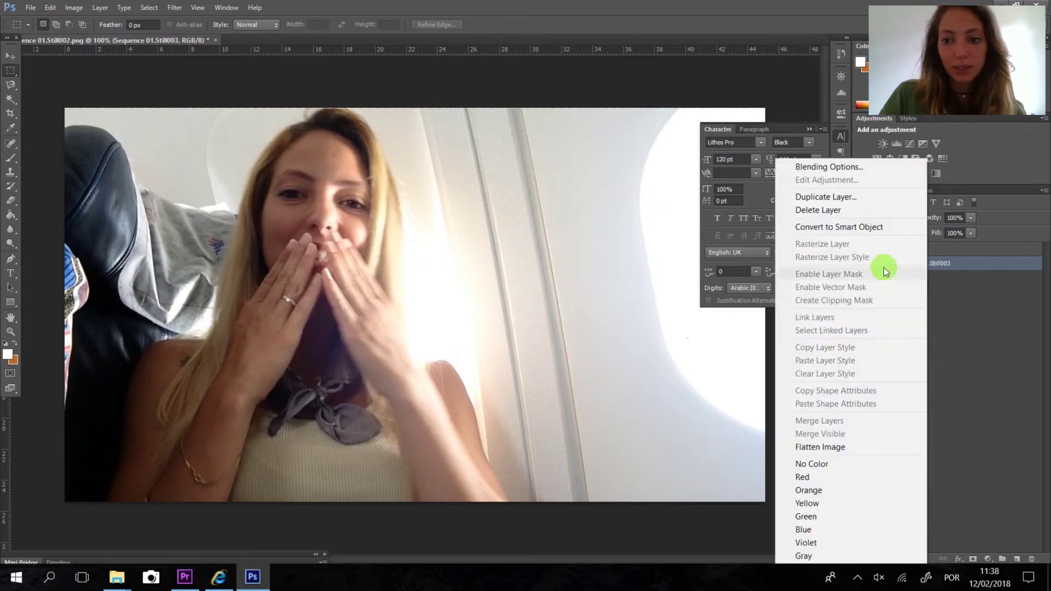
click(852, 198)
click(623, 179)
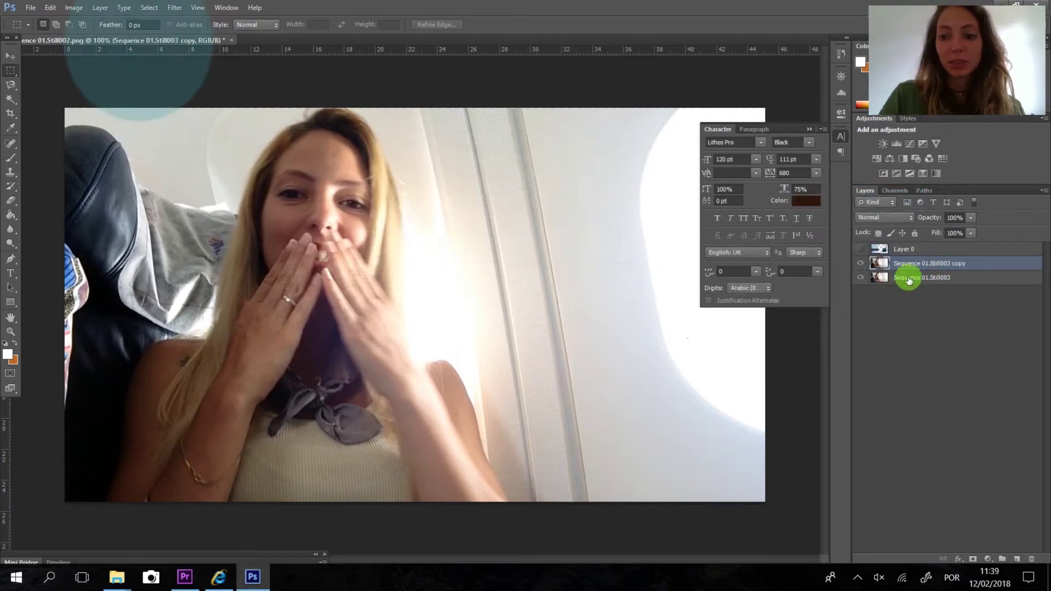
Trace the woman's outline with the Magnetic Lasso.
click(75, 7)
click(89, 78)
click(73, 7)
click(11, 86)
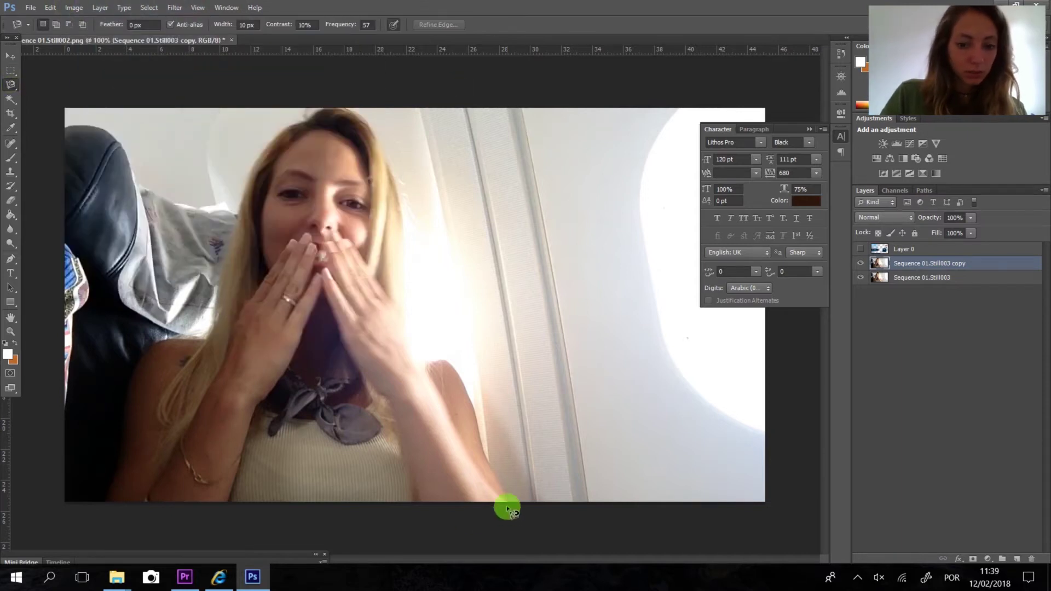
click(474, 501)
click(439, 360)
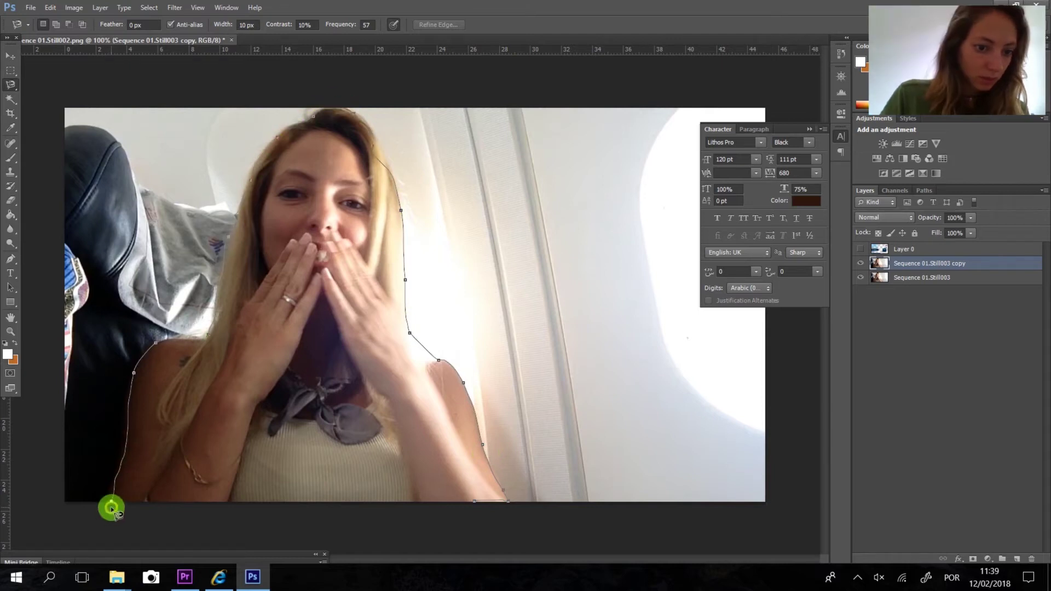
double_click(392, 489)
Straighten the selection's bottom edge using the Rectangular Marquee.
click(11, 70)
drag(446, 488, 507, 503)
drag(252, 491, 110, 535)
click(11, 86)
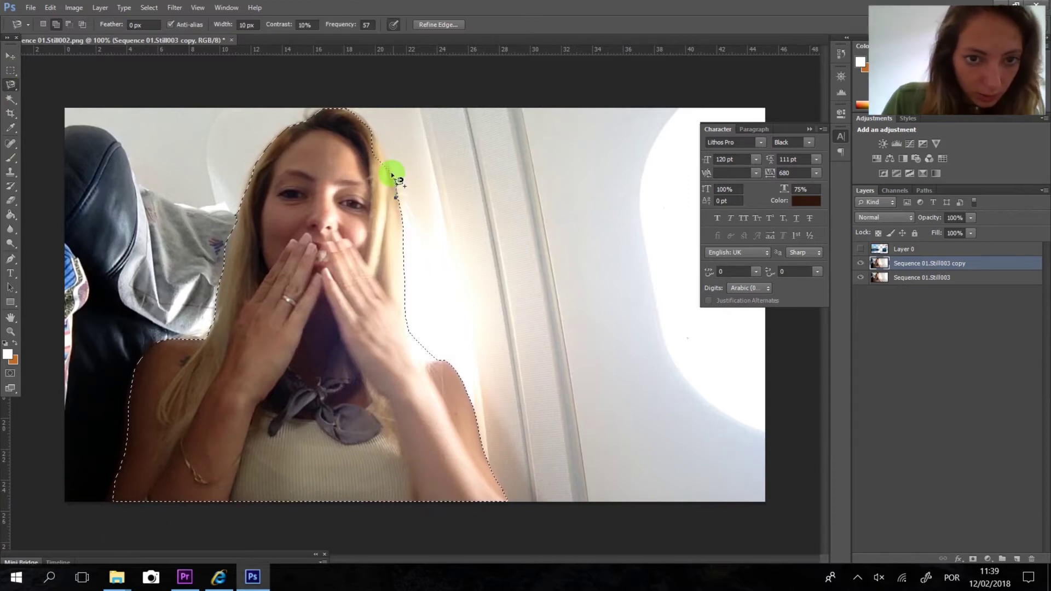
Duplicate the still layer again, creating Sequence 01.Still003 copy 2.
scroll(340, 220, up, 2)
scroll(356, 66, up, 2)
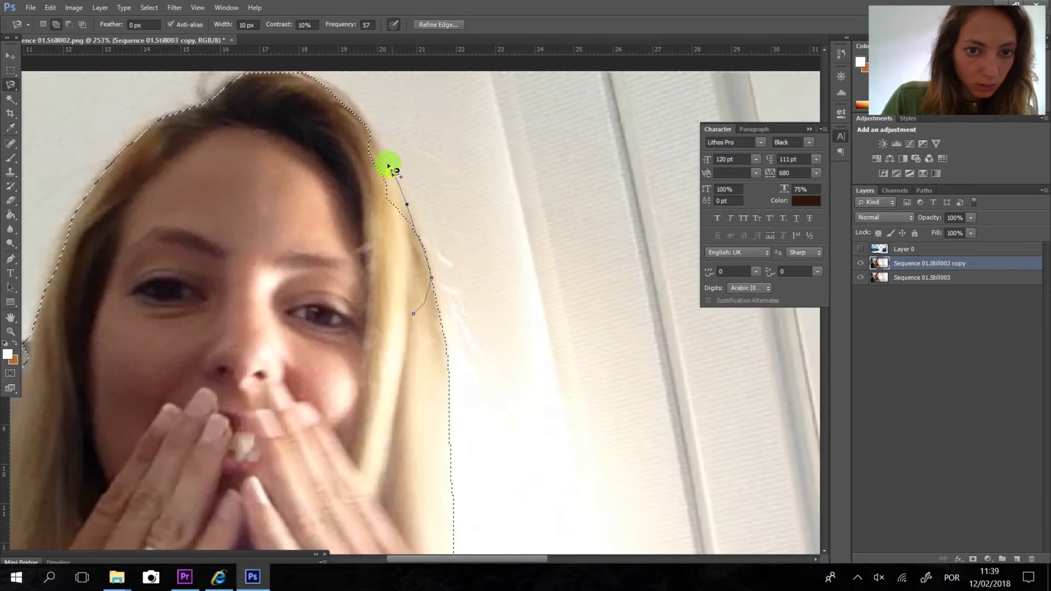
scroll(347, 181, down, 9)
scroll(327, 326, up, 2)
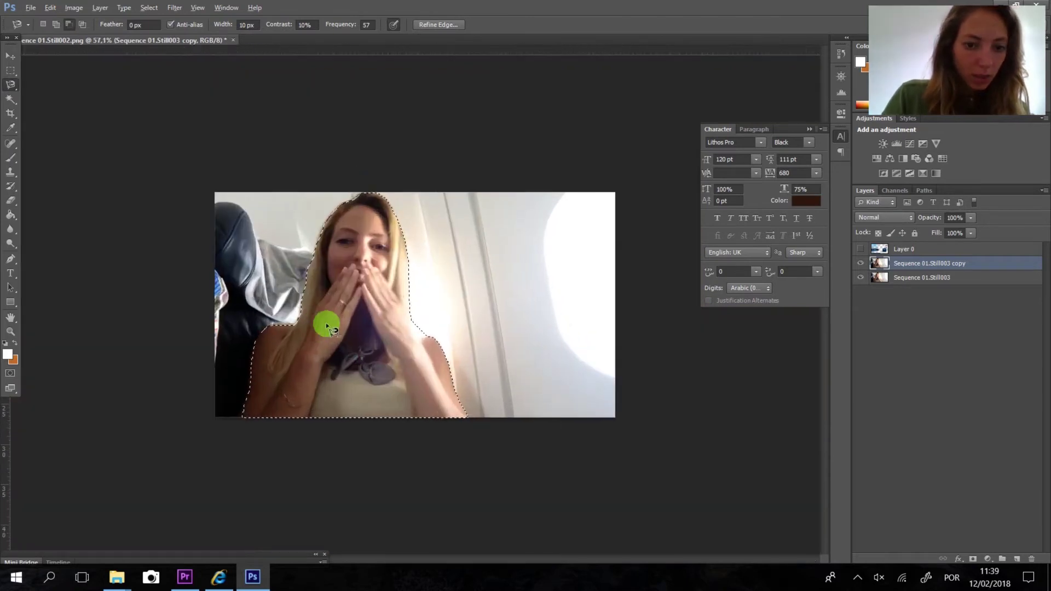
scroll(326, 323, up, 1)
right_click(931, 265)
click(858, 198)
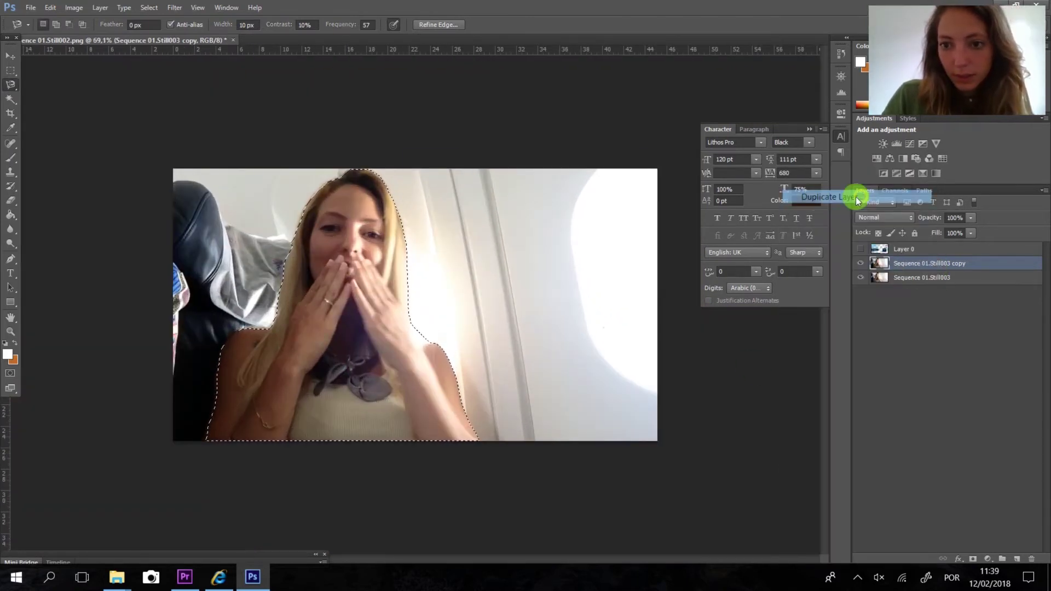
click(623, 176)
Invert the selection, then deselect with Ctrl+D.
right_click(901, 266)
right_click(316, 297)
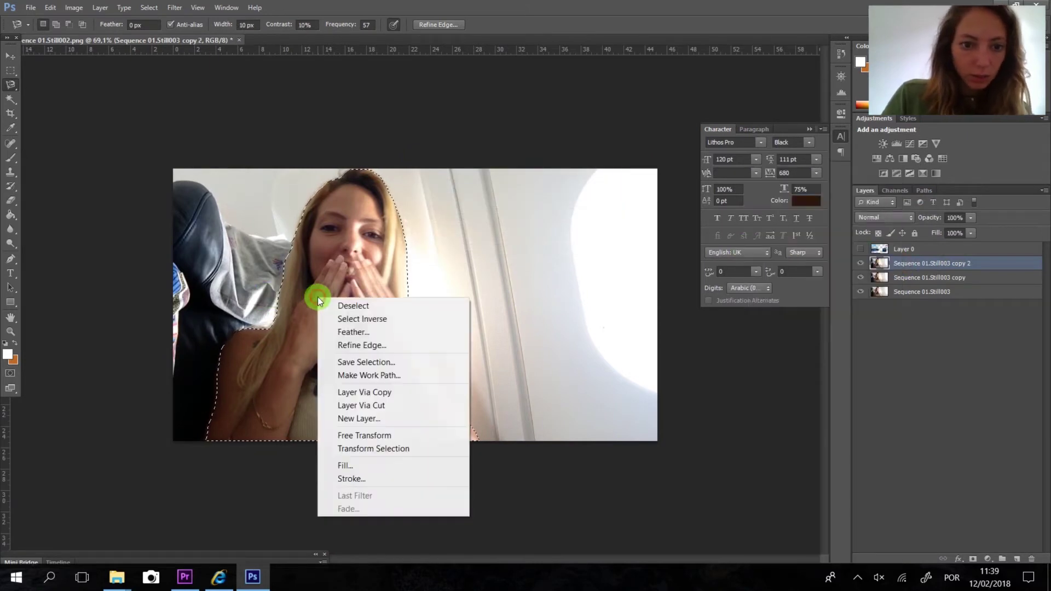
click(362, 319)
key(ctrl+d)
click(11, 70)
Give copy 2 a 92 px Outer Glow in pale yellow fbfbe3.
click(917, 266)
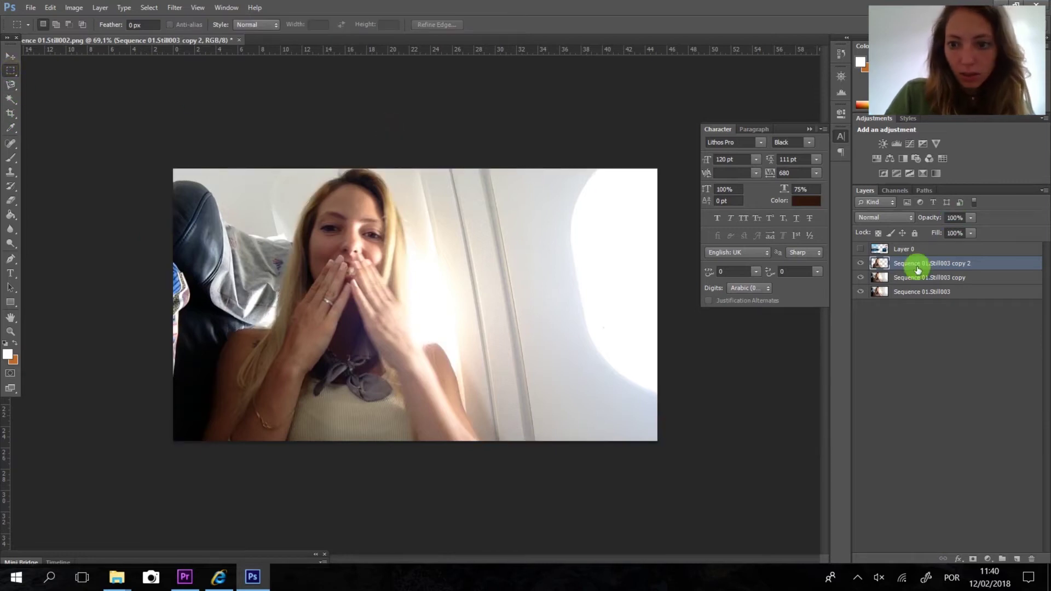
right_click(919, 269)
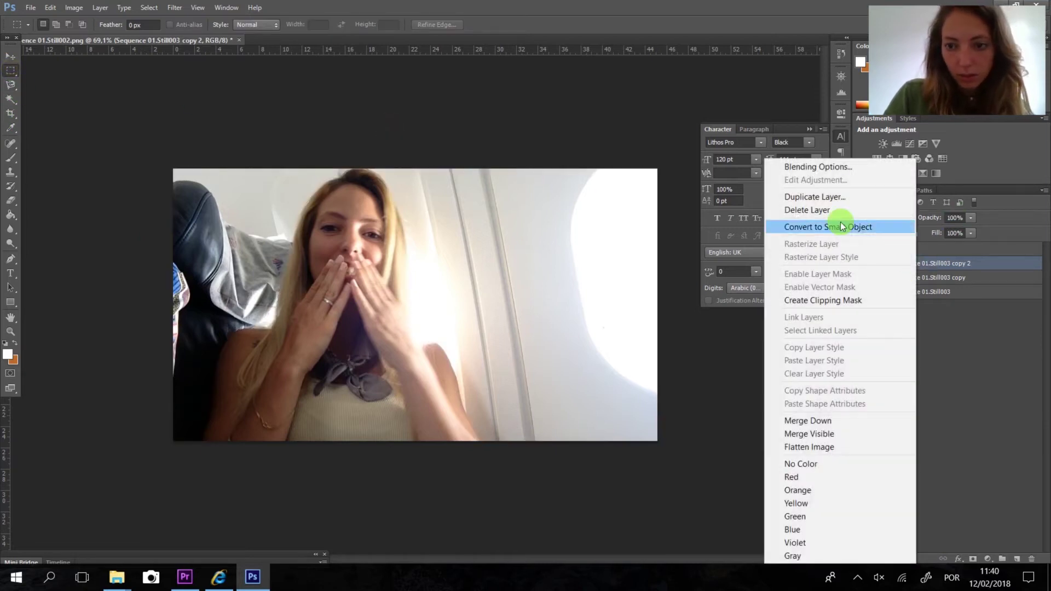
click(824, 167)
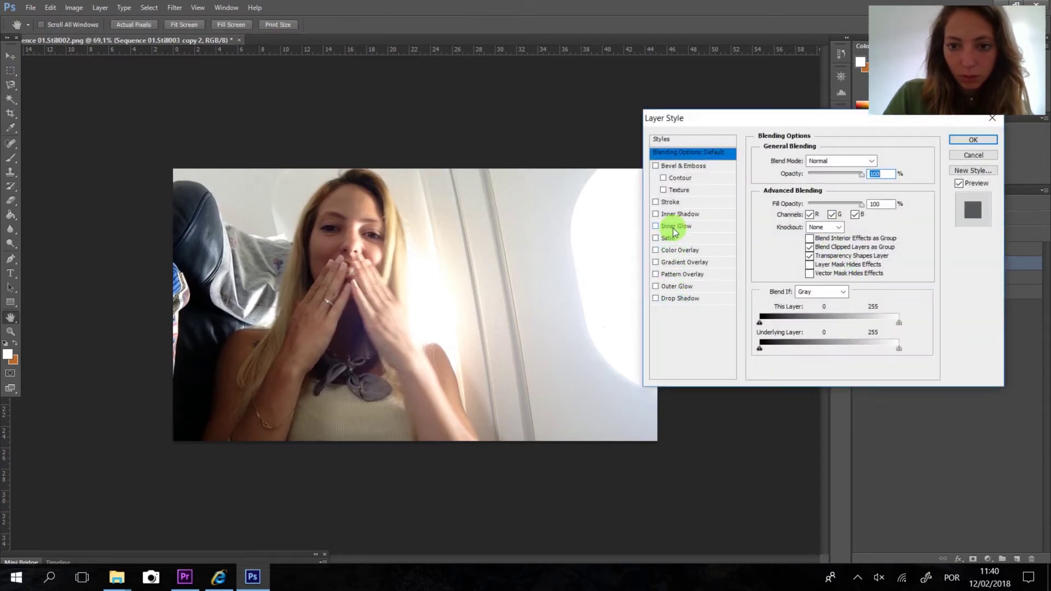
click(674, 286)
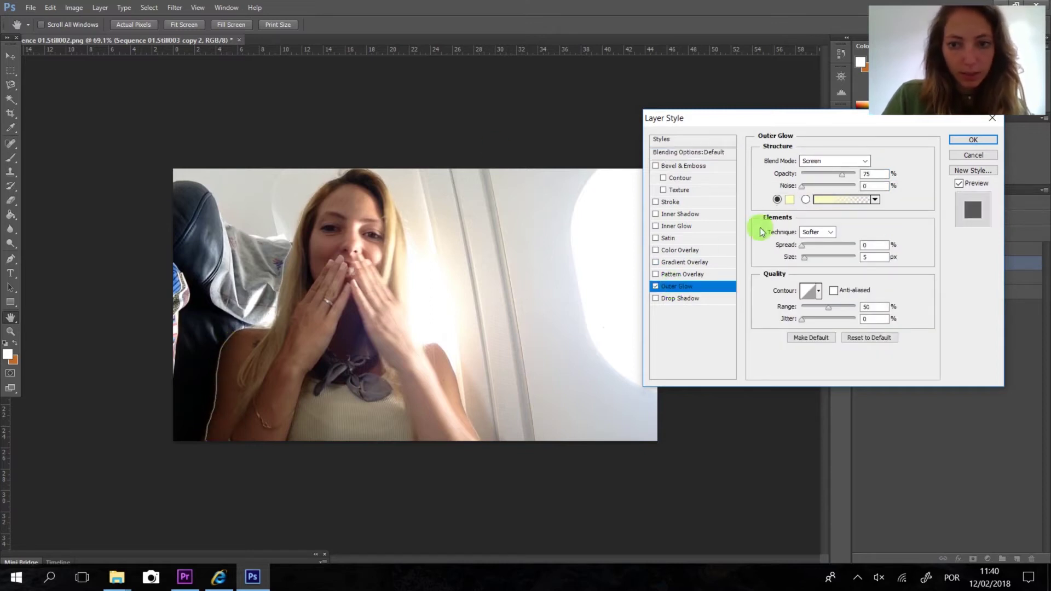
drag(806, 256, 825, 264)
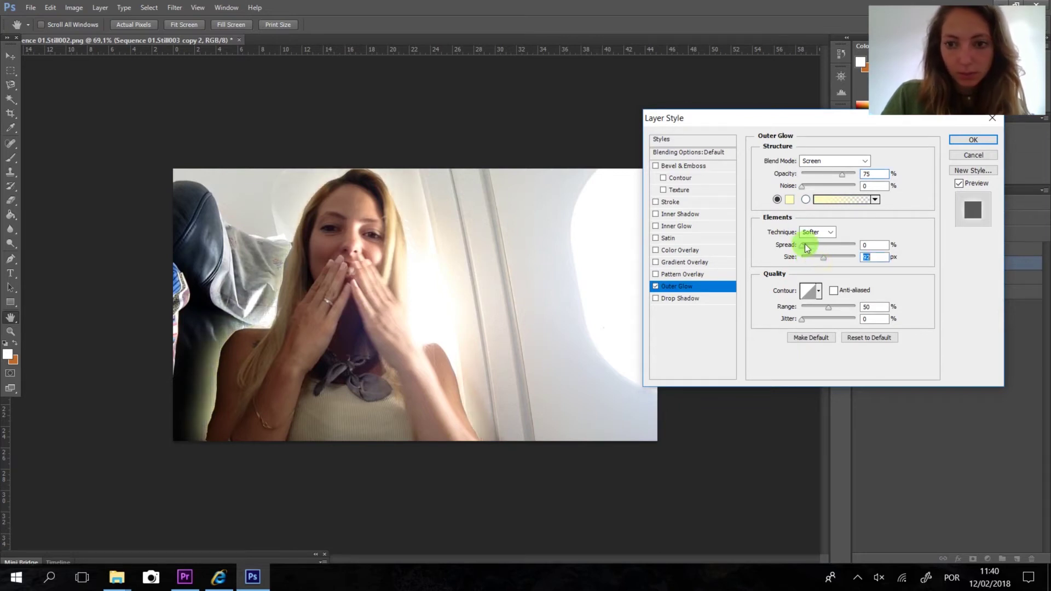
click(790, 199)
click(167, 88)
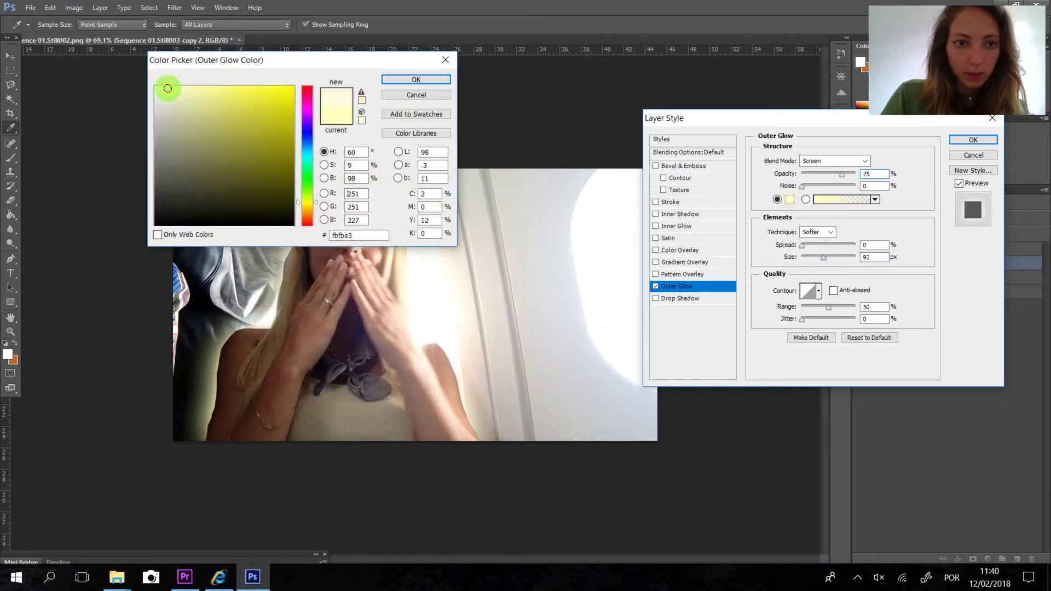
click(438, 80)
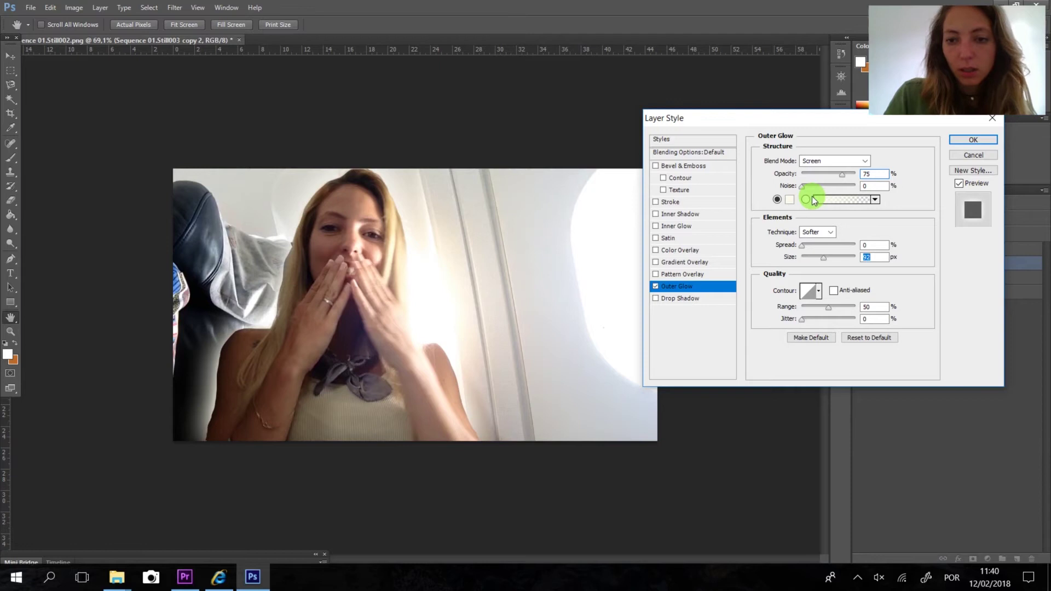
click(968, 139)
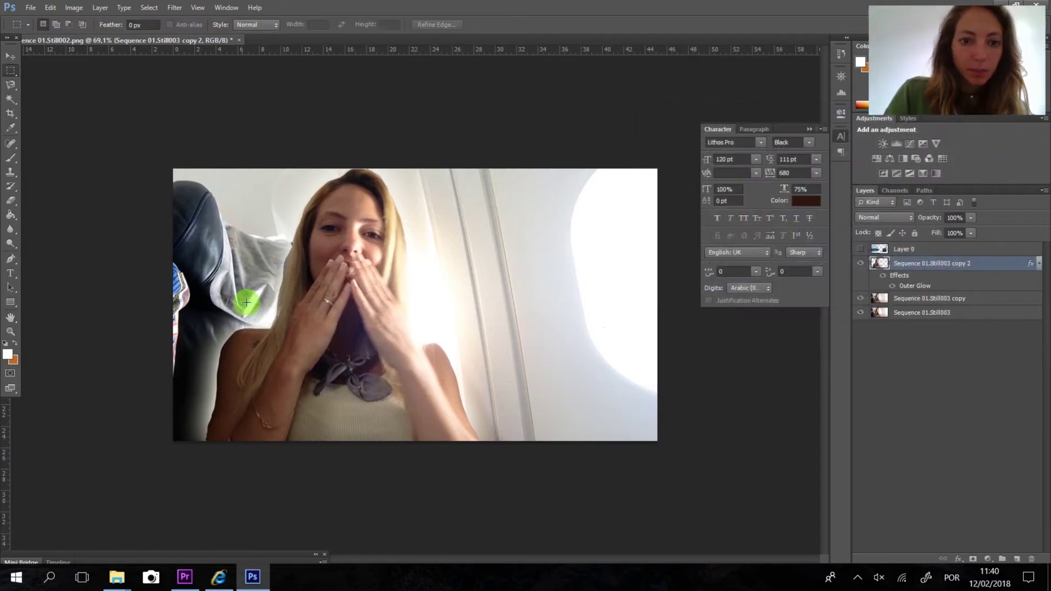
Duplicate copy 2 into Sequence 01.Still003 copy 3, then reselect copy 2.
scroll(253, 329, up, 1)
scroll(188, 347, up, 2)
scroll(114, 365, up, 2)
scroll(220, 352, up, 1)
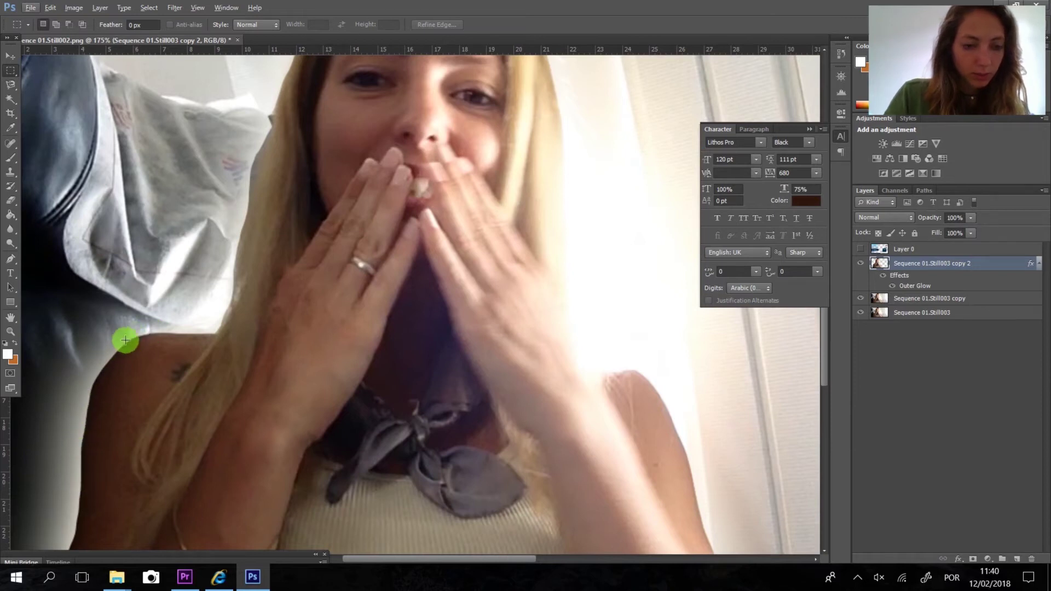
scroll(347, 303, down, 2)
scroll(338, 274, down, 1)
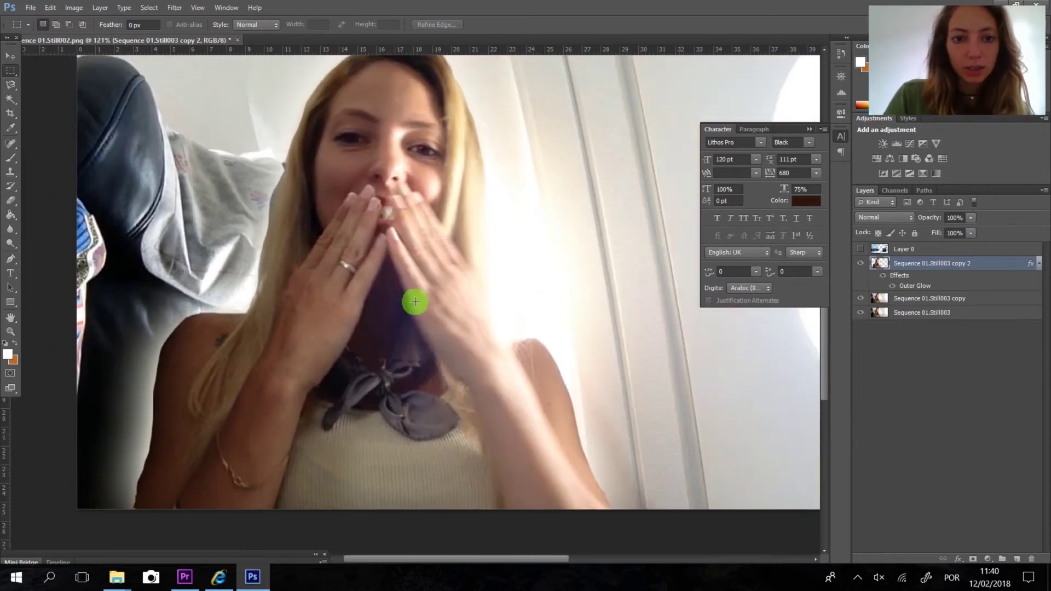
scroll(415, 302, down, 2)
right_click(927, 265)
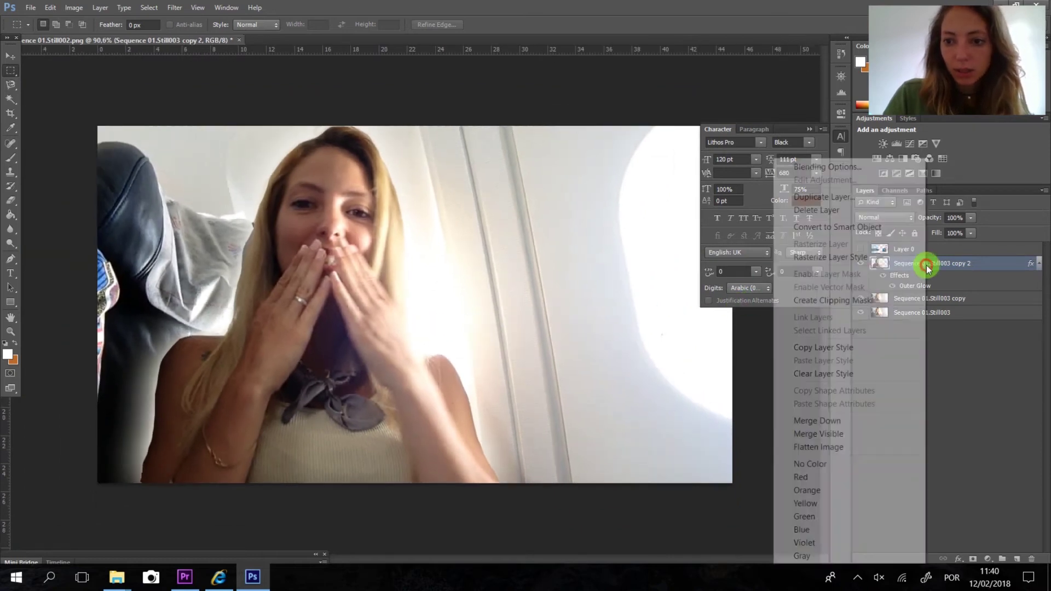
click(828, 198)
click(621, 180)
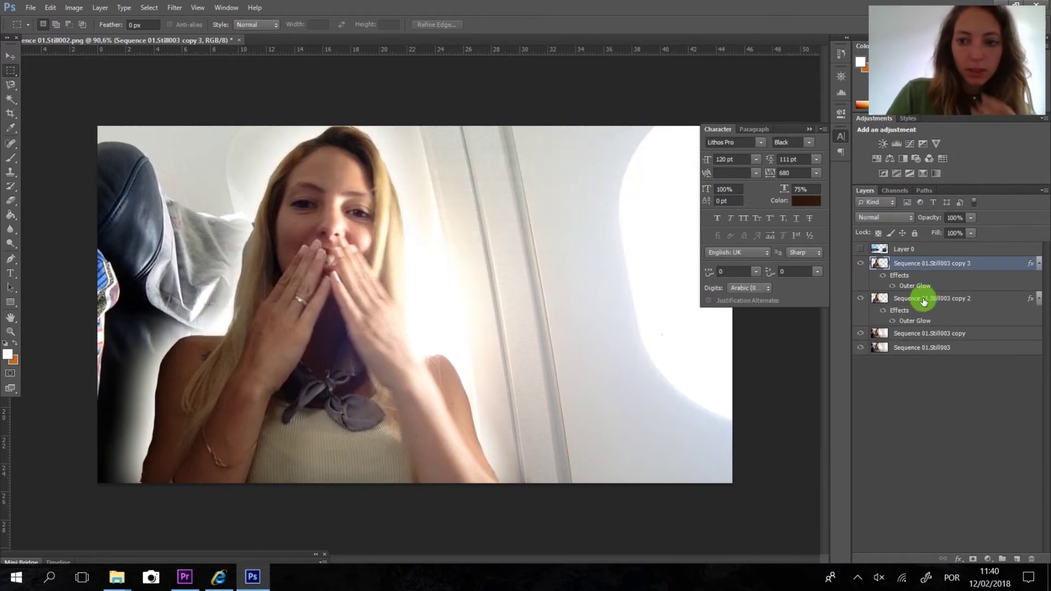
click(899, 303)
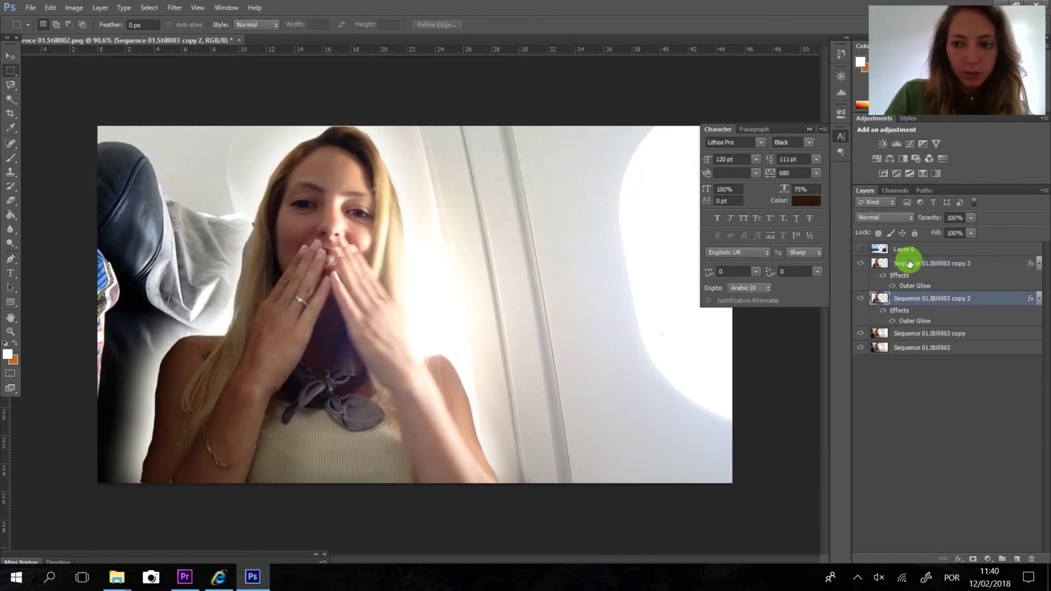
Hide copy 3 and apply a Motion Blur of -81° and 10 pixels to copy 2.
drag(909, 264, 894, 300)
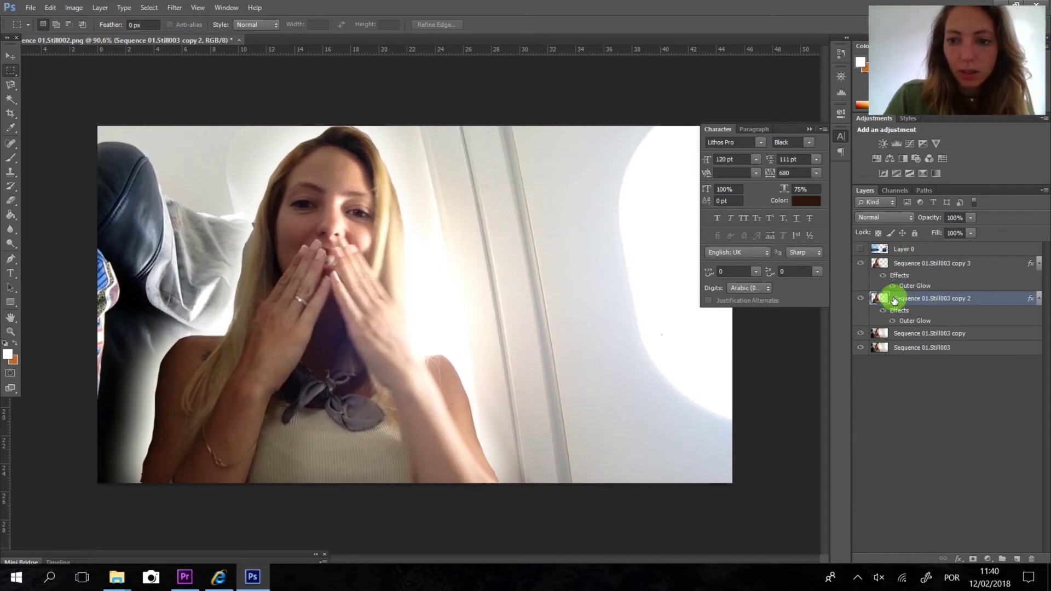
click(859, 264)
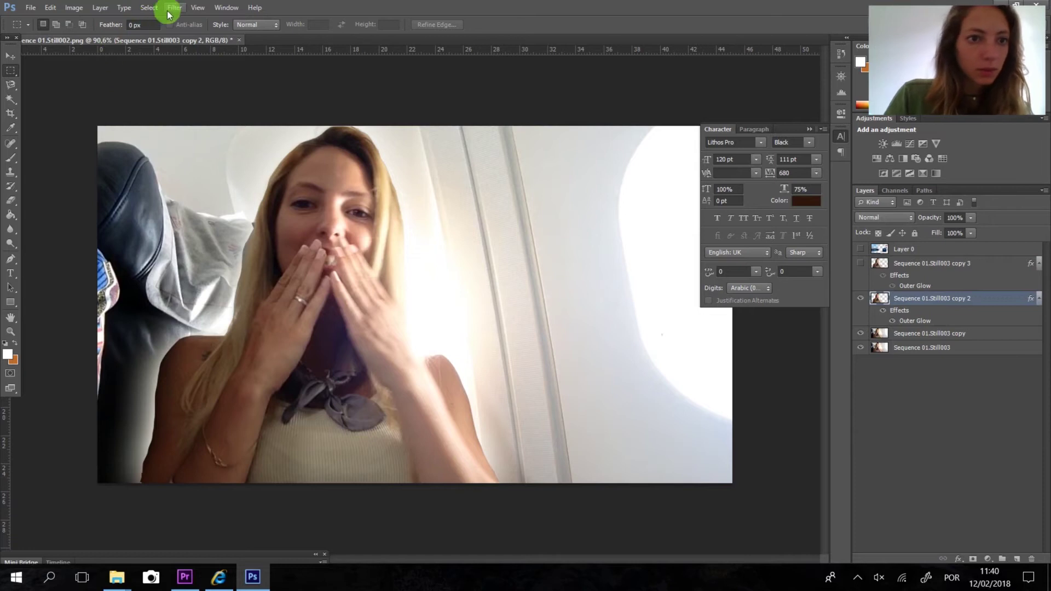
drag(897, 263, 878, 289)
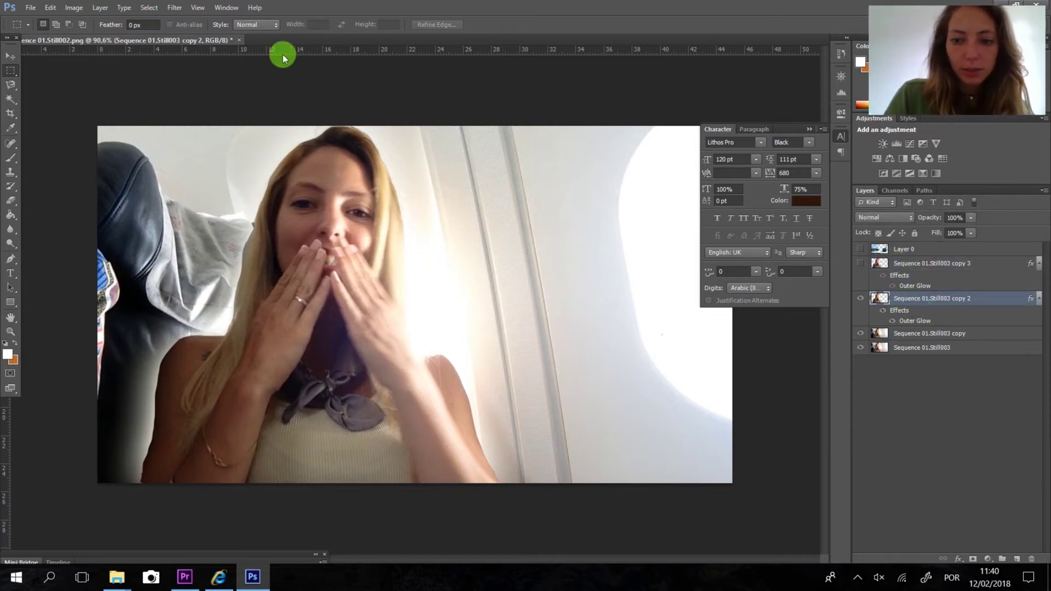
click(175, 7)
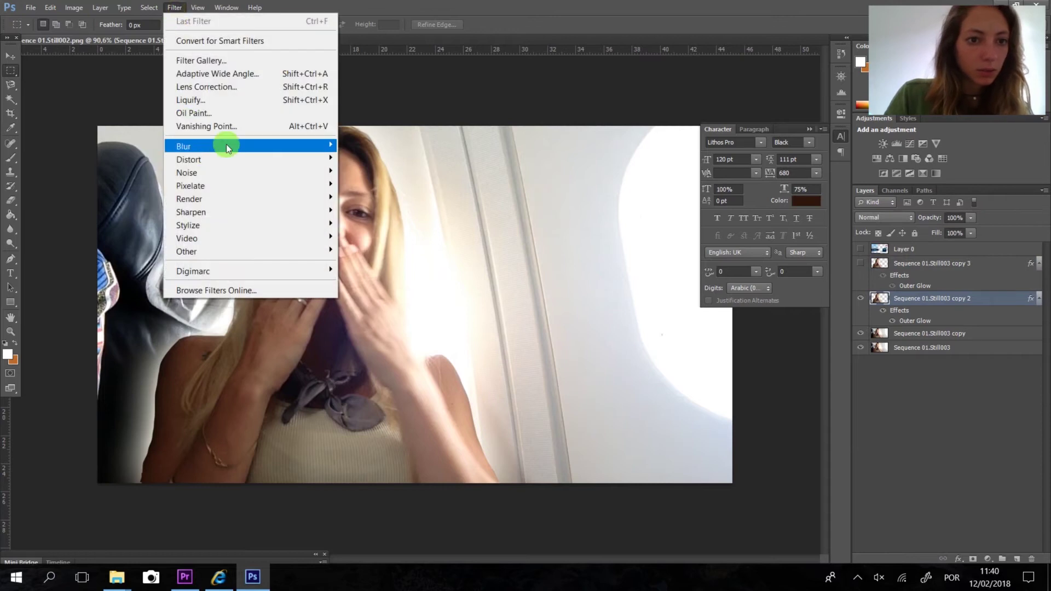
mouse_move(182, 146)
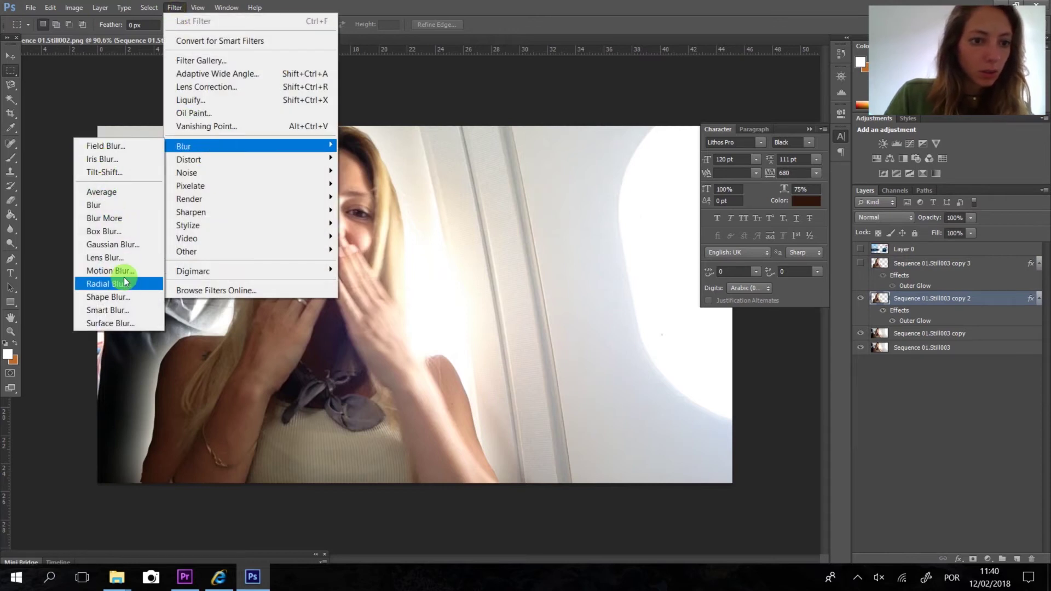
click(117, 271)
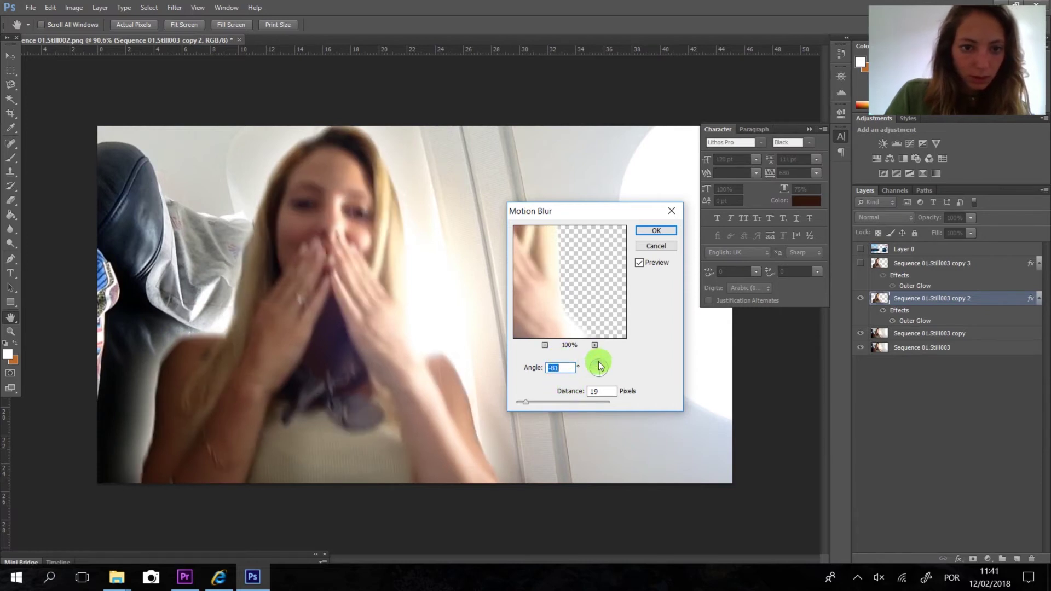
click(521, 404)
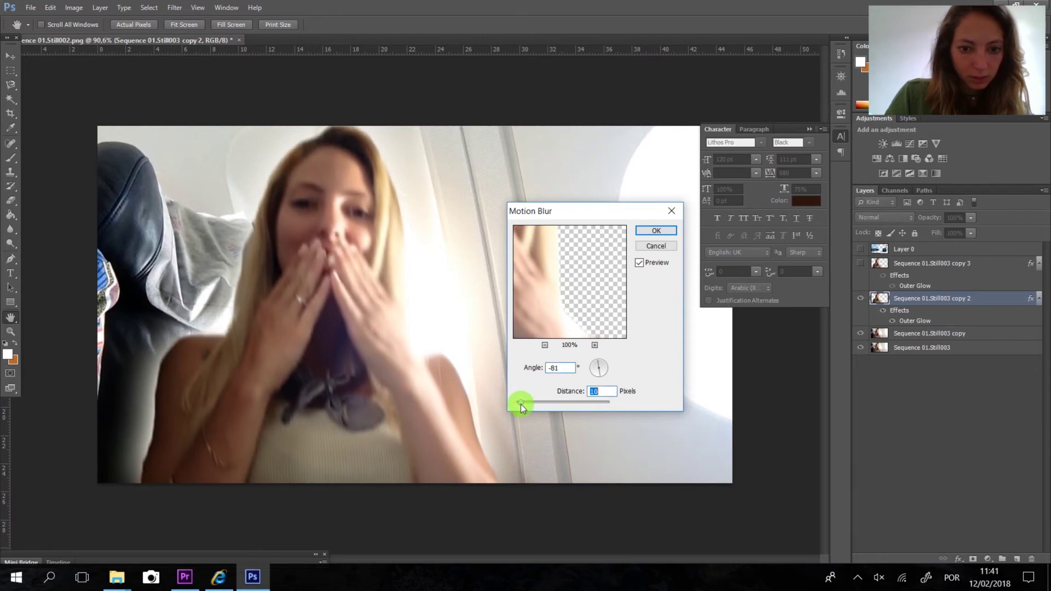
click(668, 233)
Show copy 3, pick the Eraser, and lower copy 2's opacity to 60%.
click(927, 264)
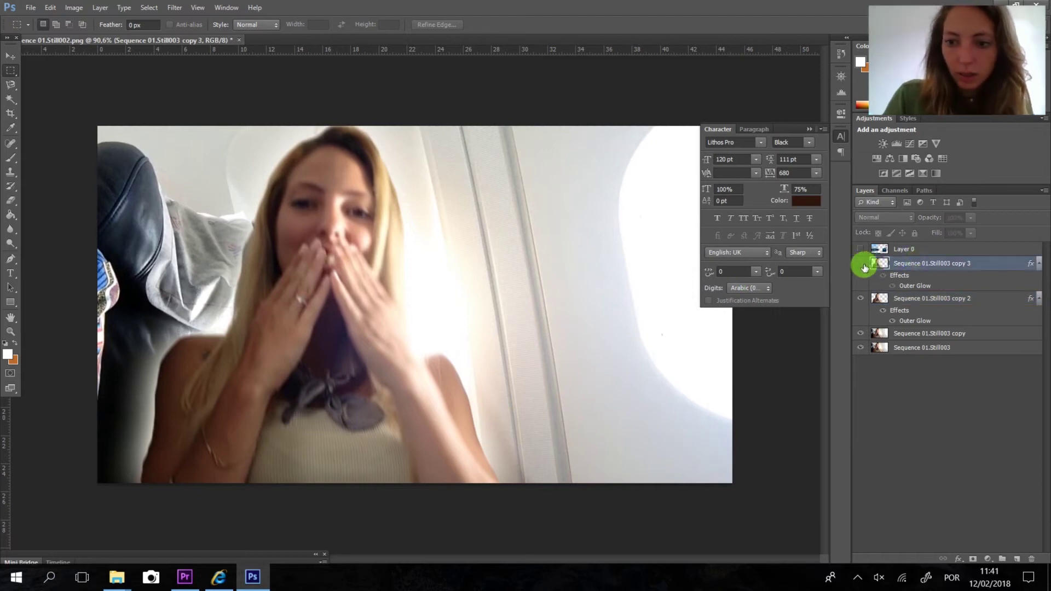
click(861, 264)
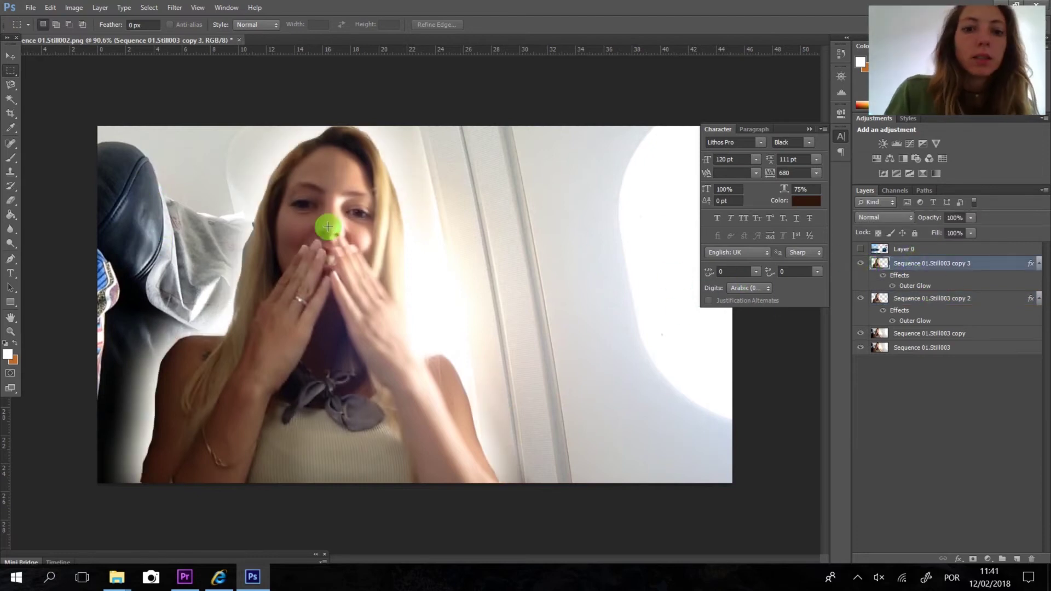
click(10, 200)
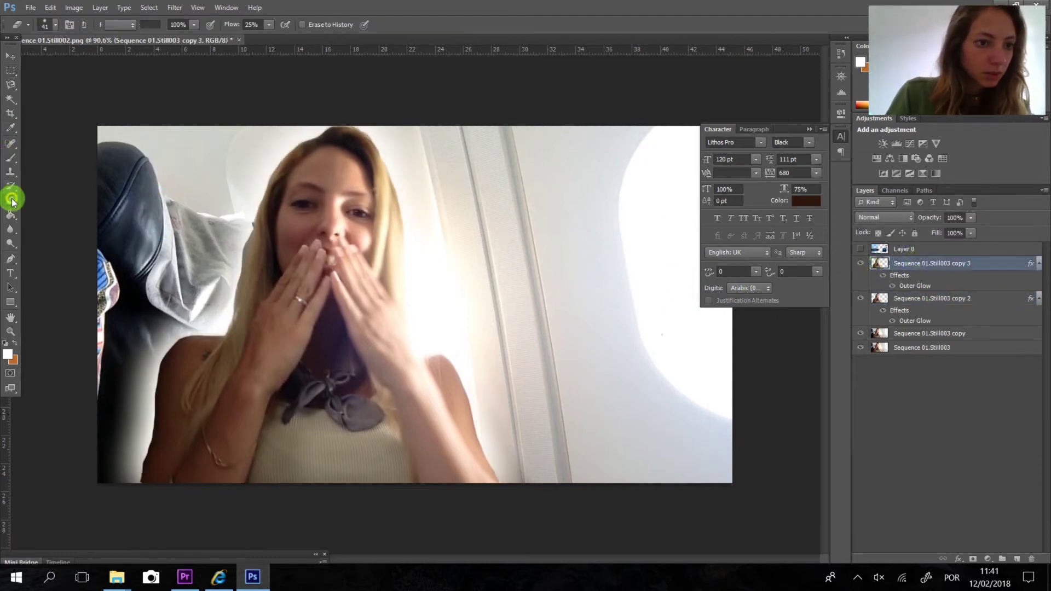
scroll(429, 352, up, 2)
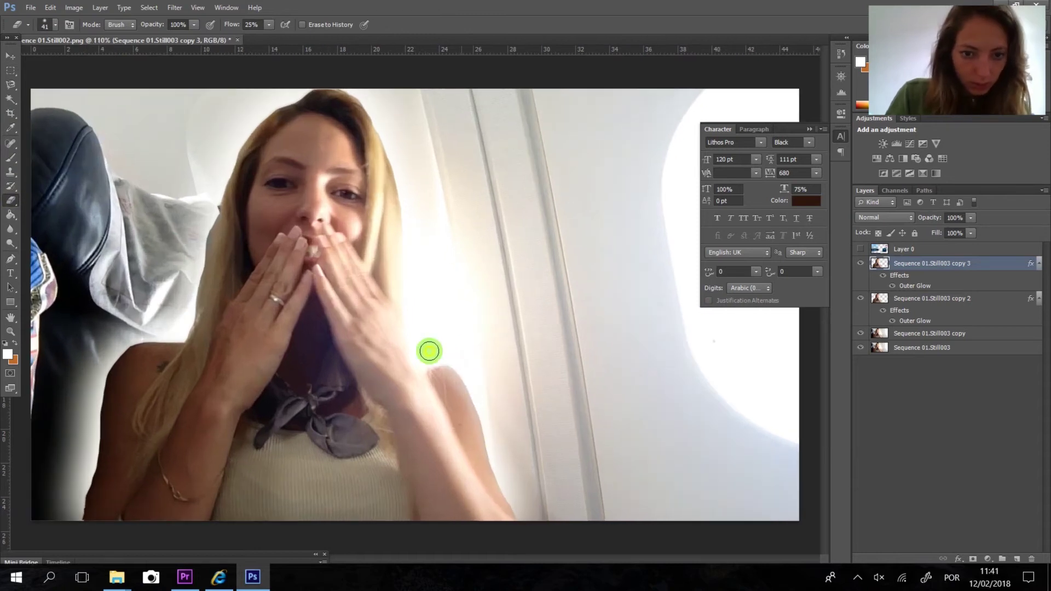
click(931, 299)
drag(970, 218, 954, 232)
Select the top glow copy and shrink the eraser brush.
click(931, 264)
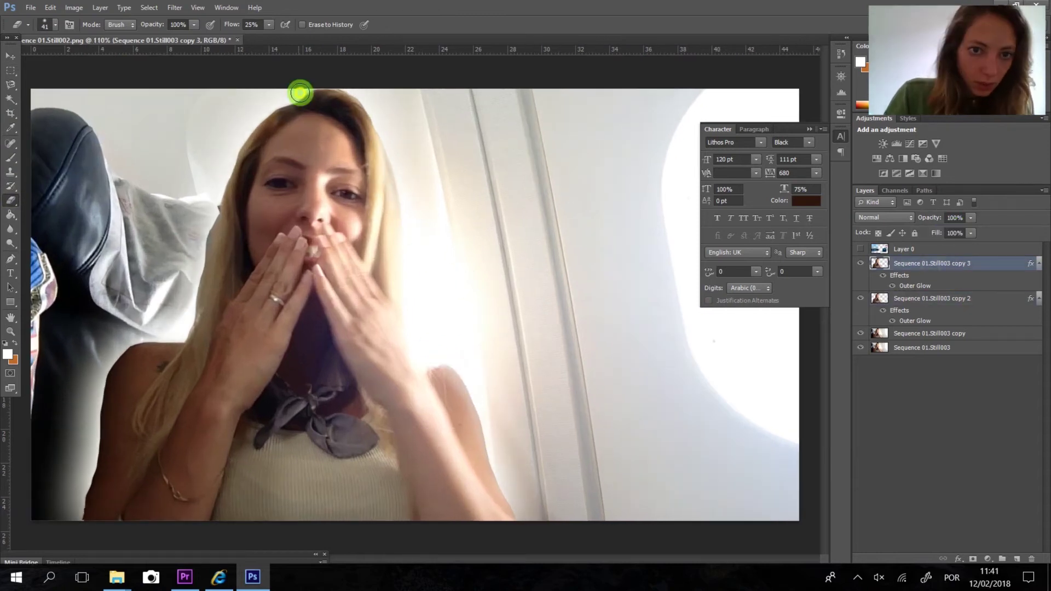
scroll(301, 94, up, 3)
key(bracketleft)
key(bracketleft)
scroll(375, 206, down, 2)
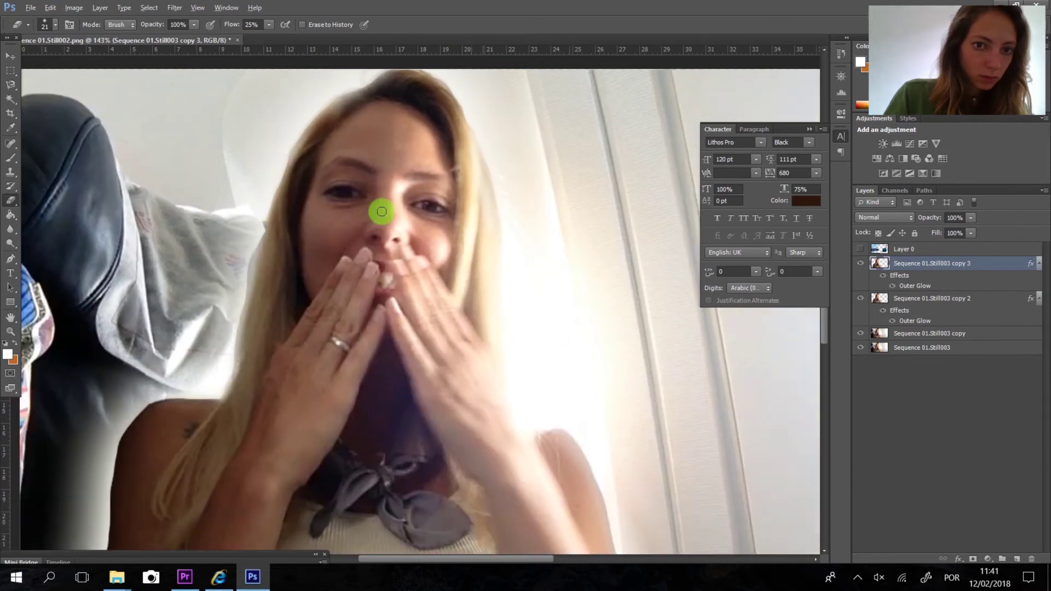
scroll(110, 359, up, 1)
scroll(304, 189, down, 1)
scroll(304, 189, up, 1)
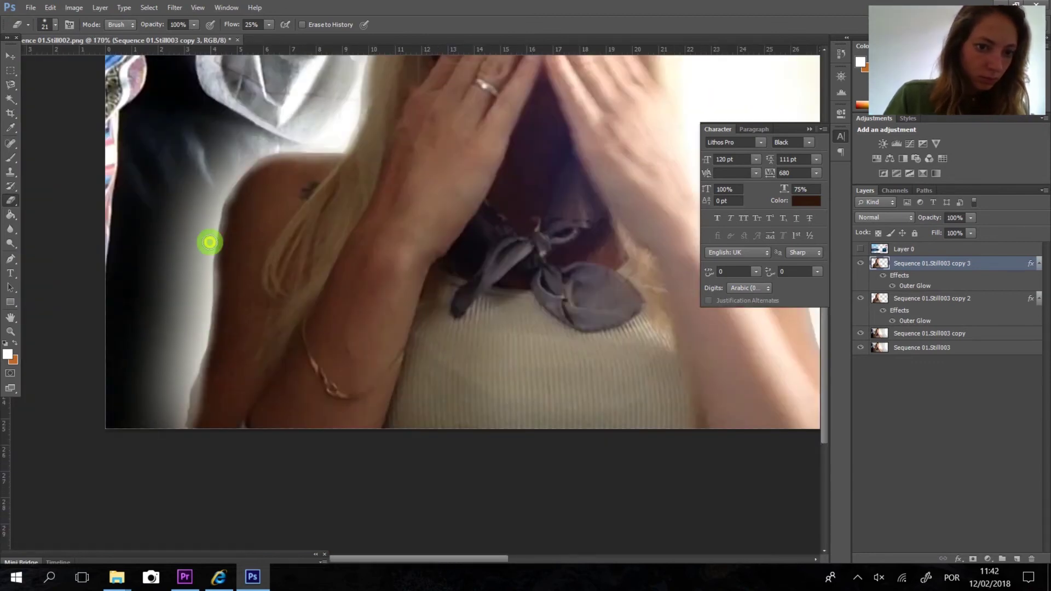
scroll(208, 241, down, 2)
Review copy 3's Outer Glow, then set it to Overlay at 61% opacity.
double_click(901, 263)
click(677, 286)
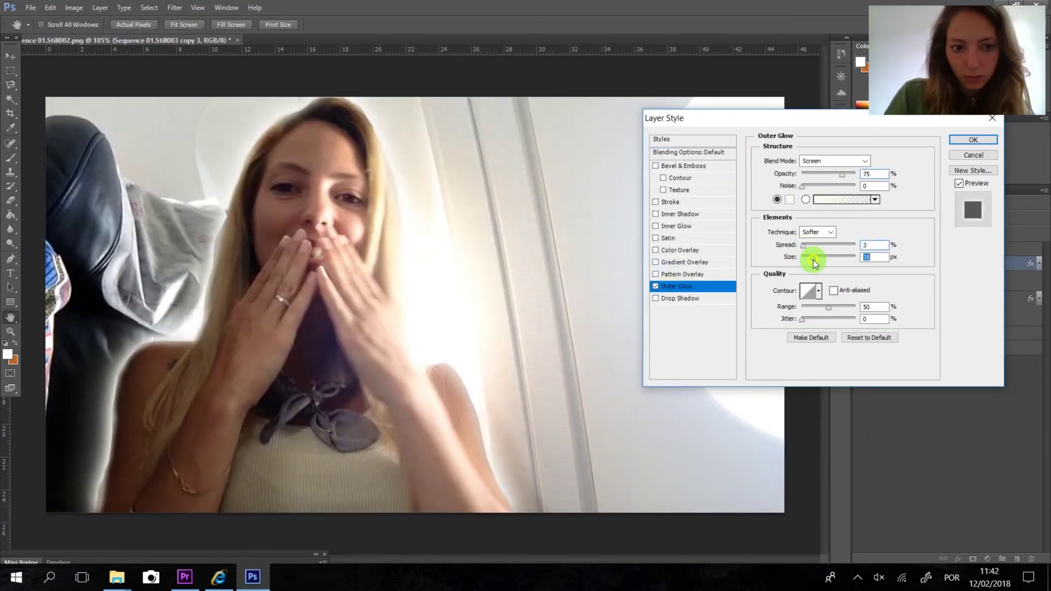
key(Return)
click(902, 219)
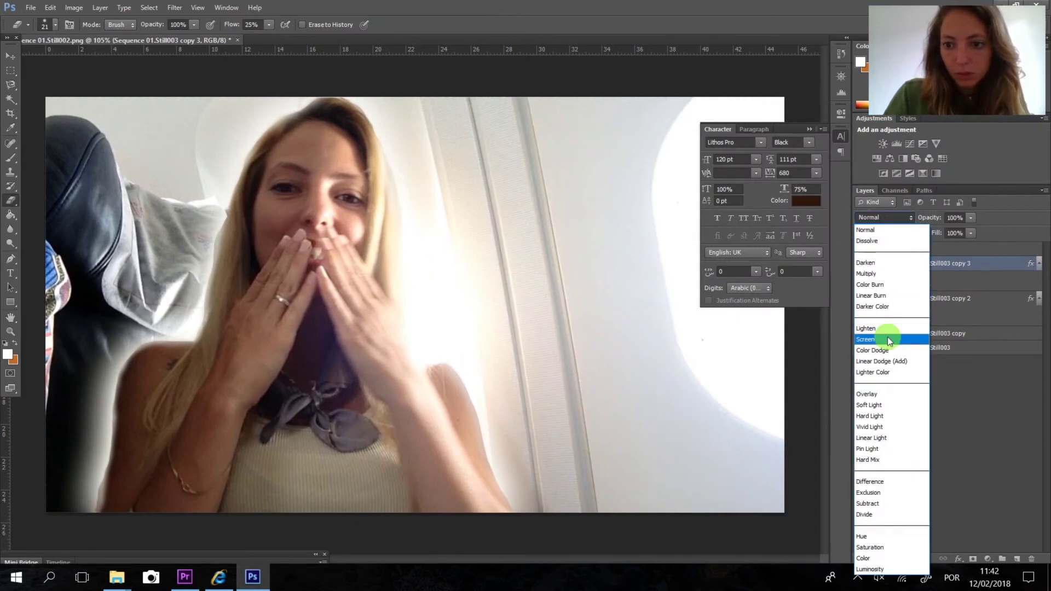
click(879, 393)
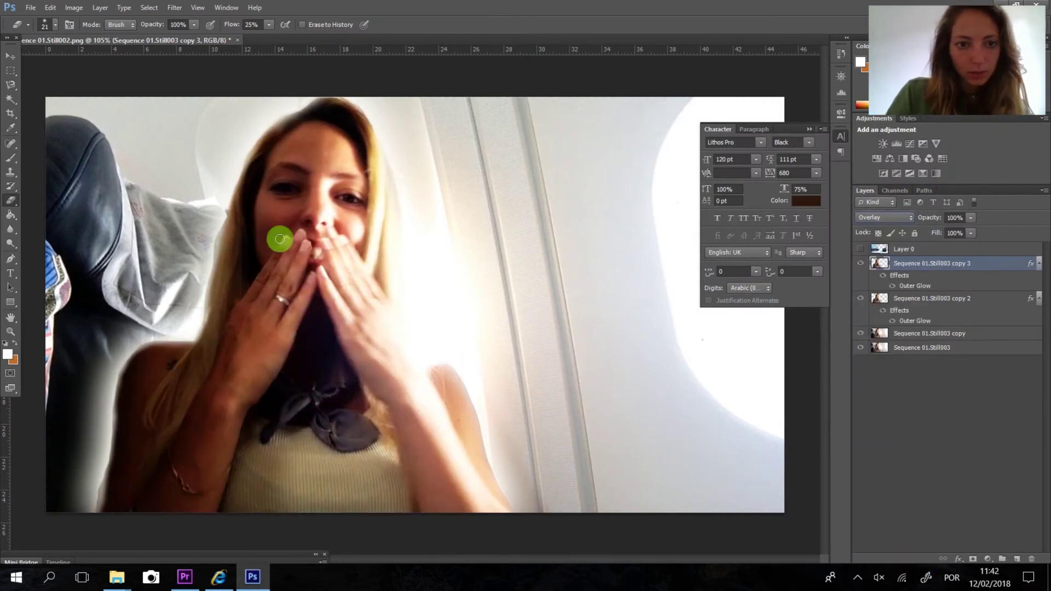
click(971, 218)
drag(974, 230, 944, 236)
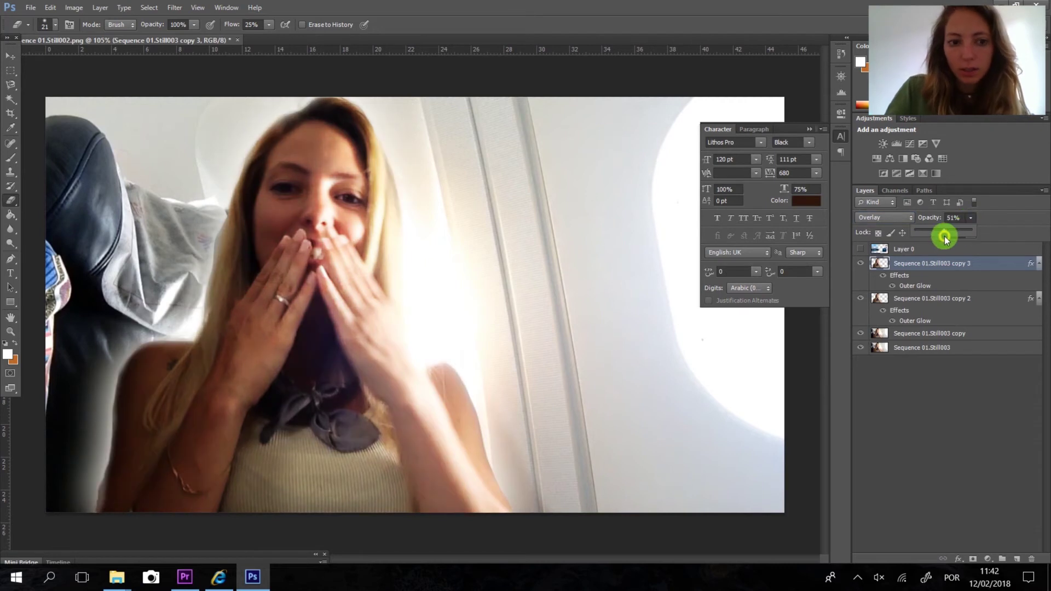
click(931, 299)
Apply a 6.8-pixel Gaussian Blur to the Sequence 01.Still003 copy layer.
click(920, 339)
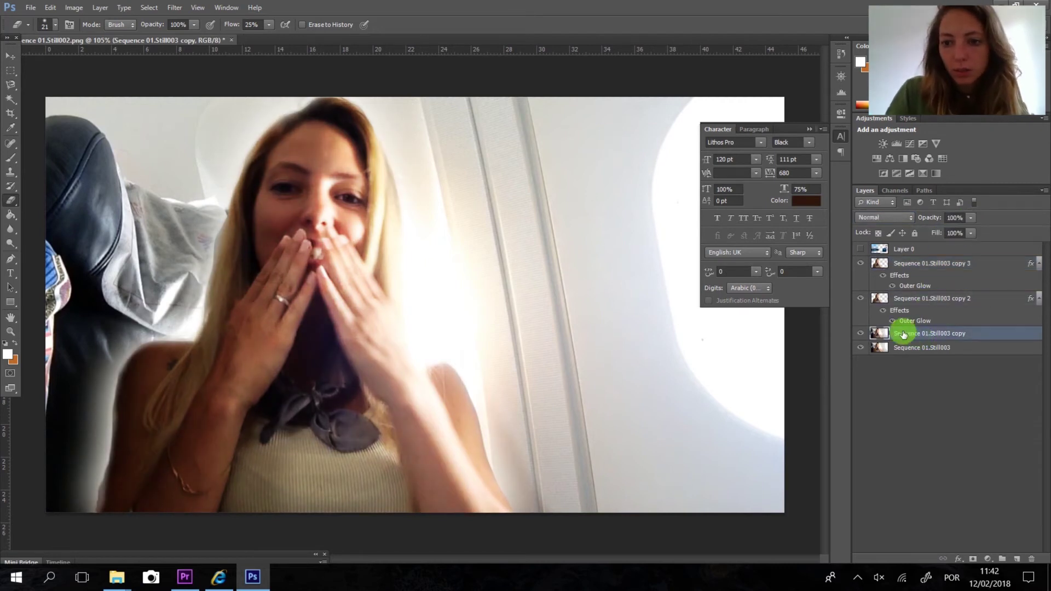
click(861, 333)
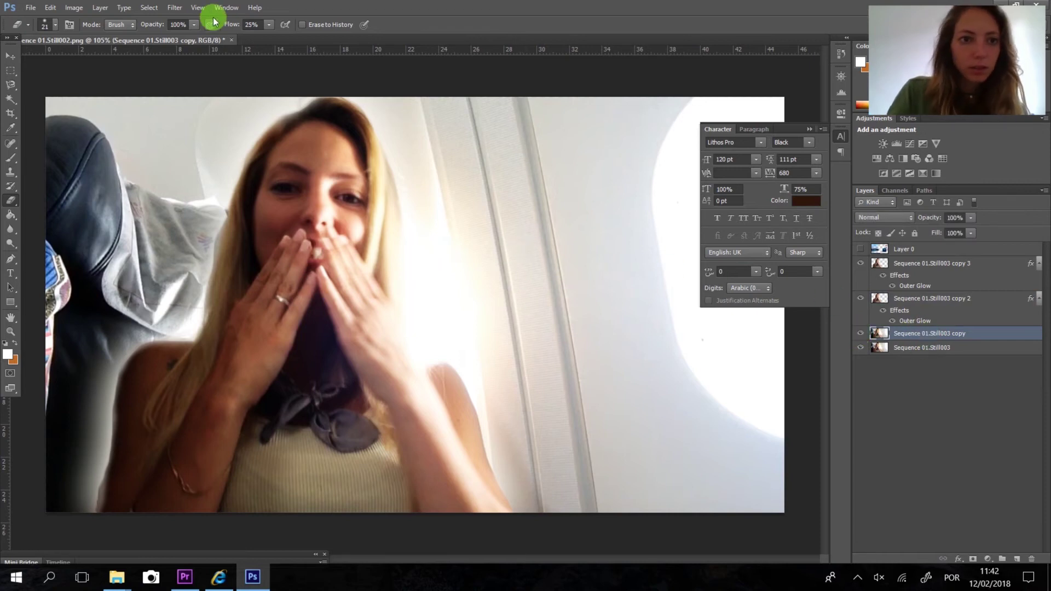
click(174, 8)
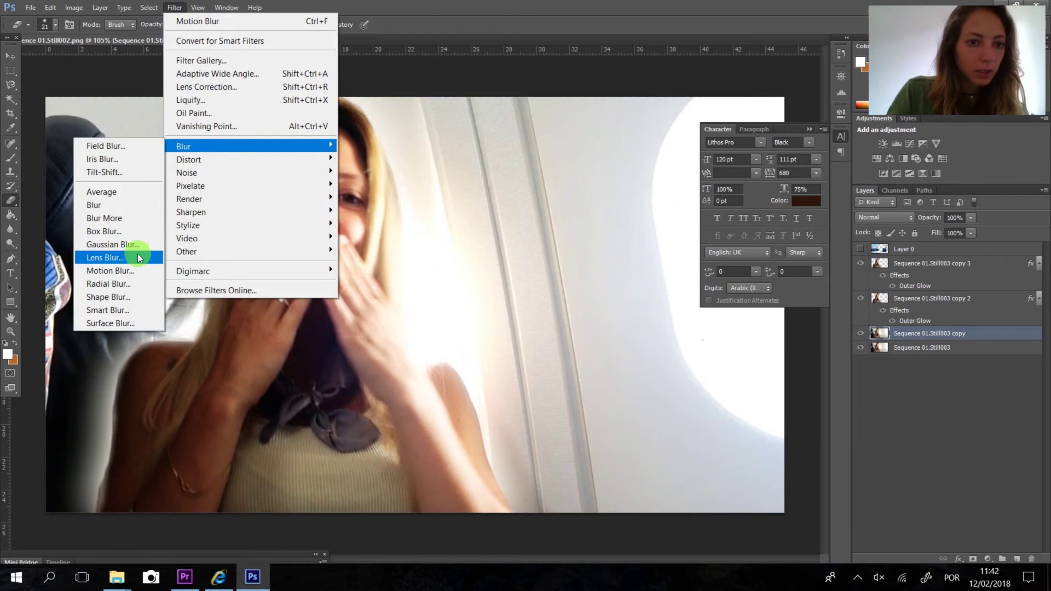
click(137, 244)
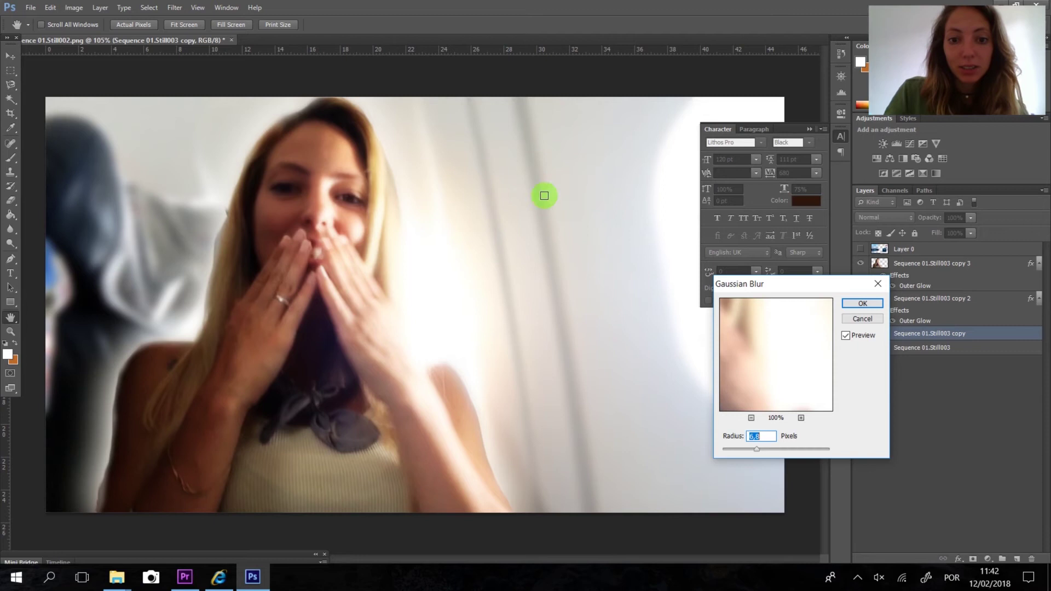
click(851, 304)
right_click(922, 336)
click(924, 338)
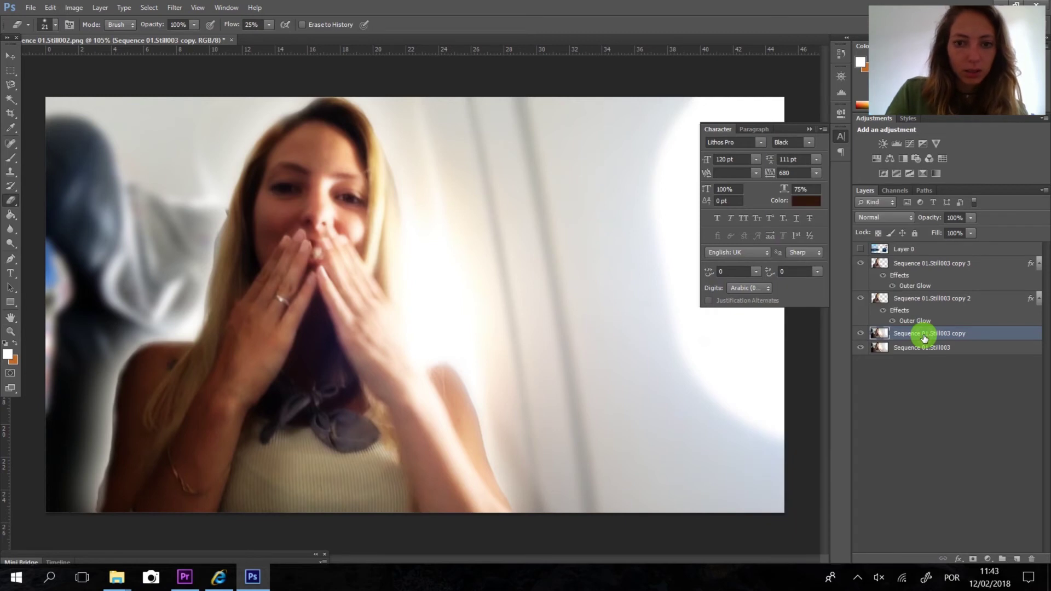
click(74, 7)
mouse_move(96, 41)
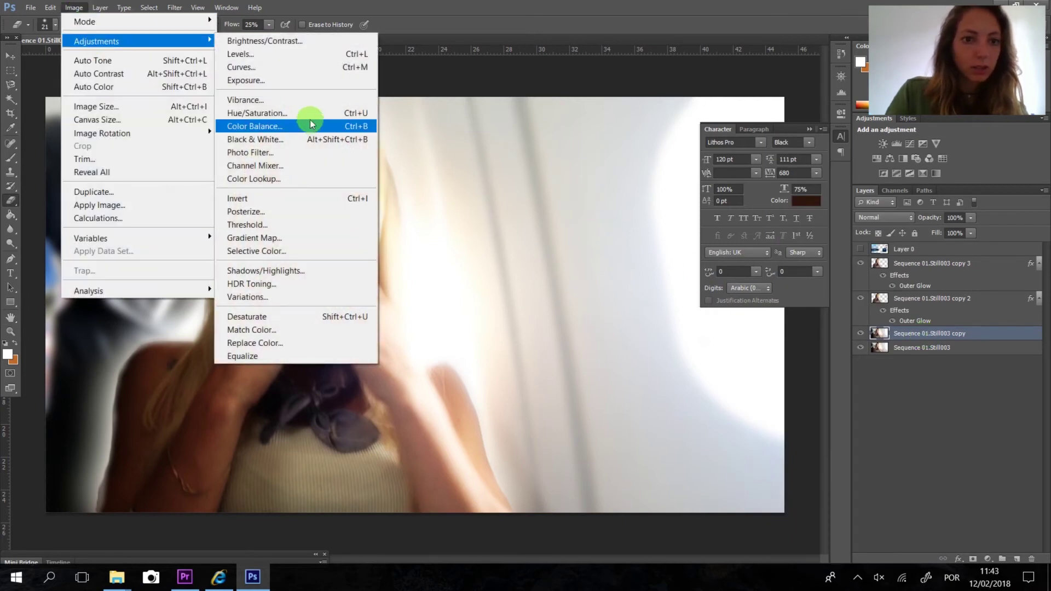
Desaturate the blurred still copy using Hue/Saturation with Saturation at about -60.
click(312, 114)
drag(873, 239, 826, 260)
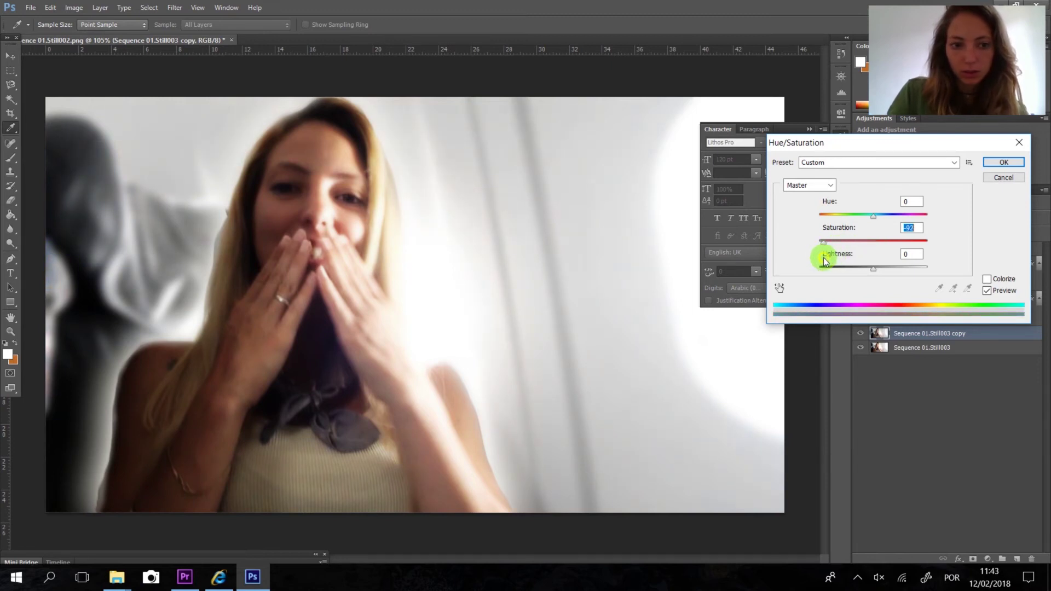
click(1001, 163)
key(e)
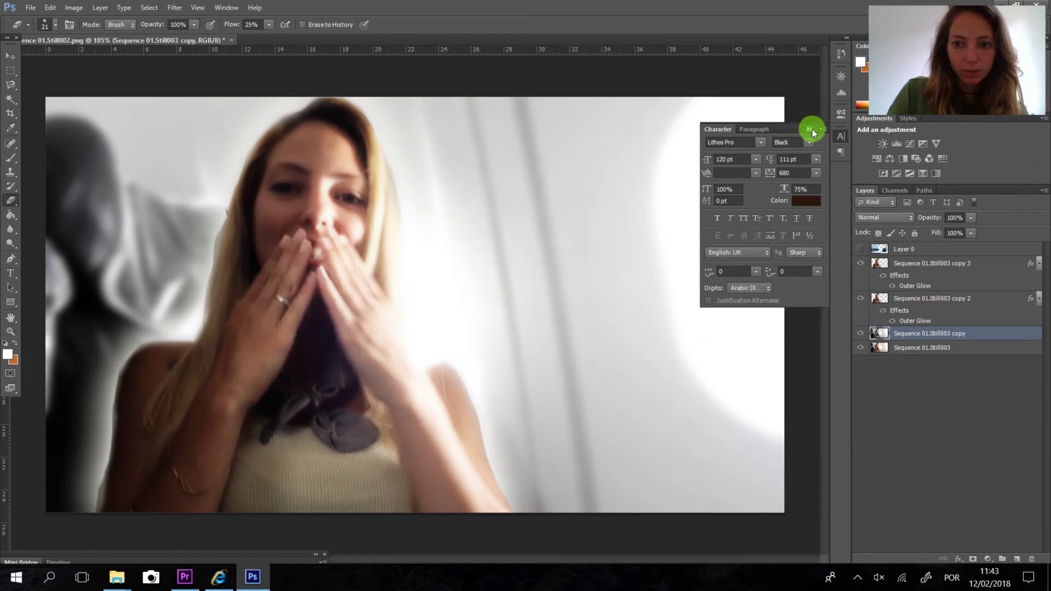
Collapse the Character panel and toggle Layer 0's visibility on and off to preview.
click(810, 129)
scroll(612, 270, down, 1)
scroll(611, 270, down, 1)
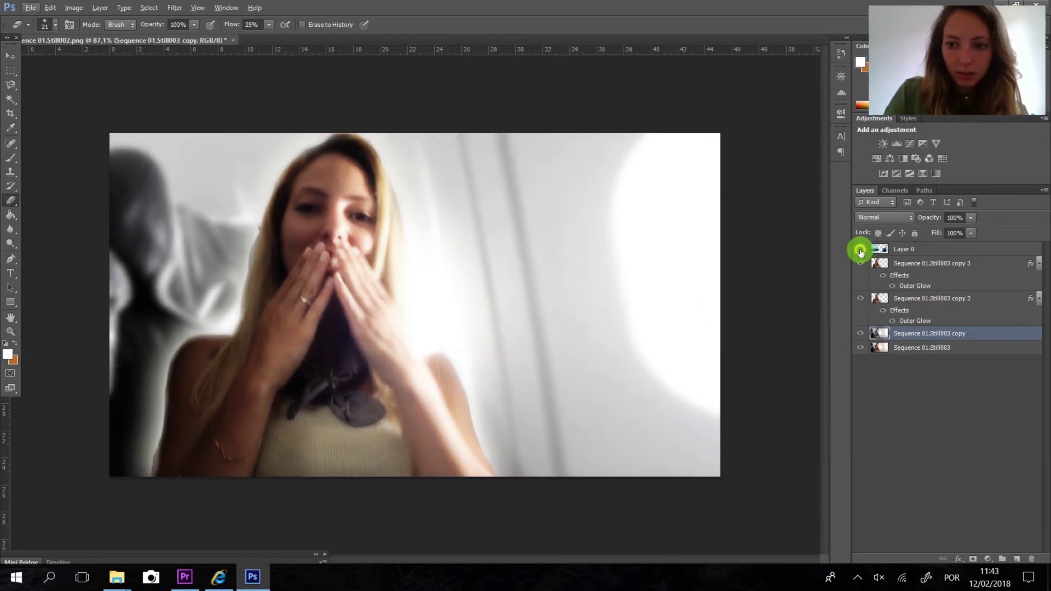
click(861, 250)
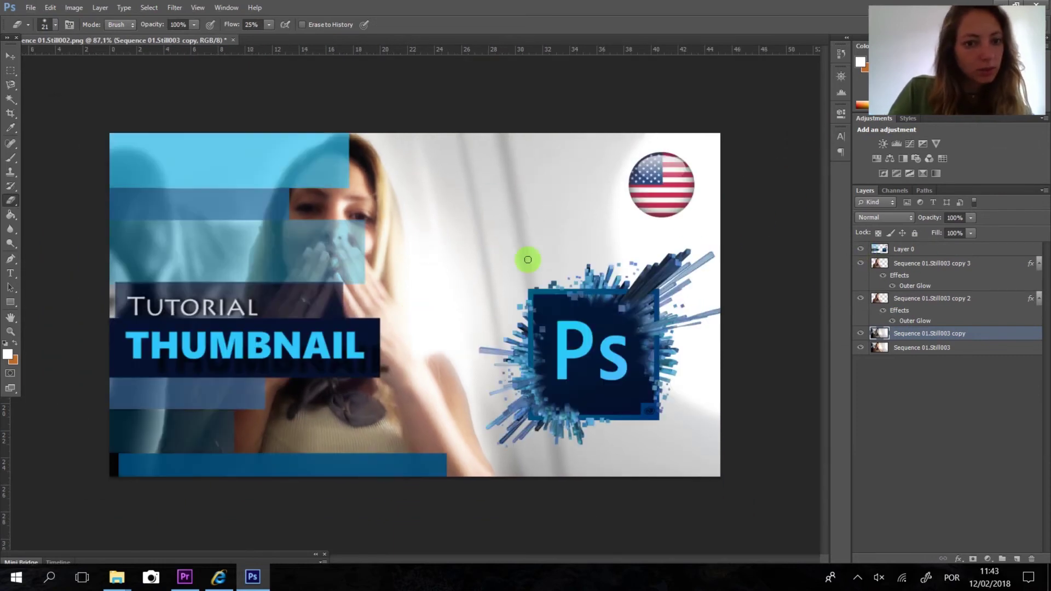
click(860, 250)
Make Sequence 01.Still003 copy 3 active, compare it hidden and shown, and open the Image menu.
scroll(187, 197, up, 4)
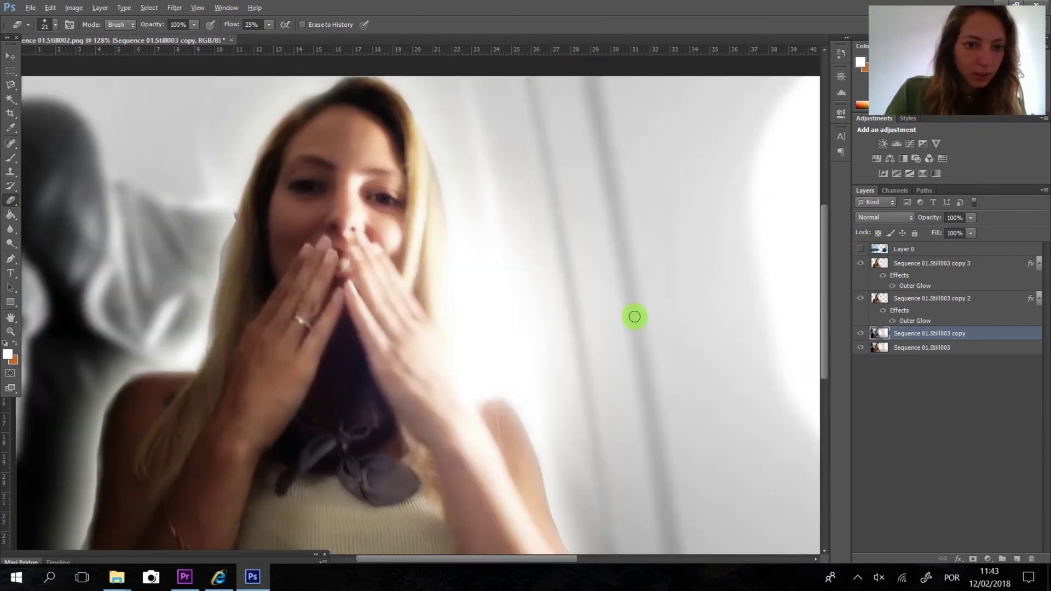
click(919, 298)
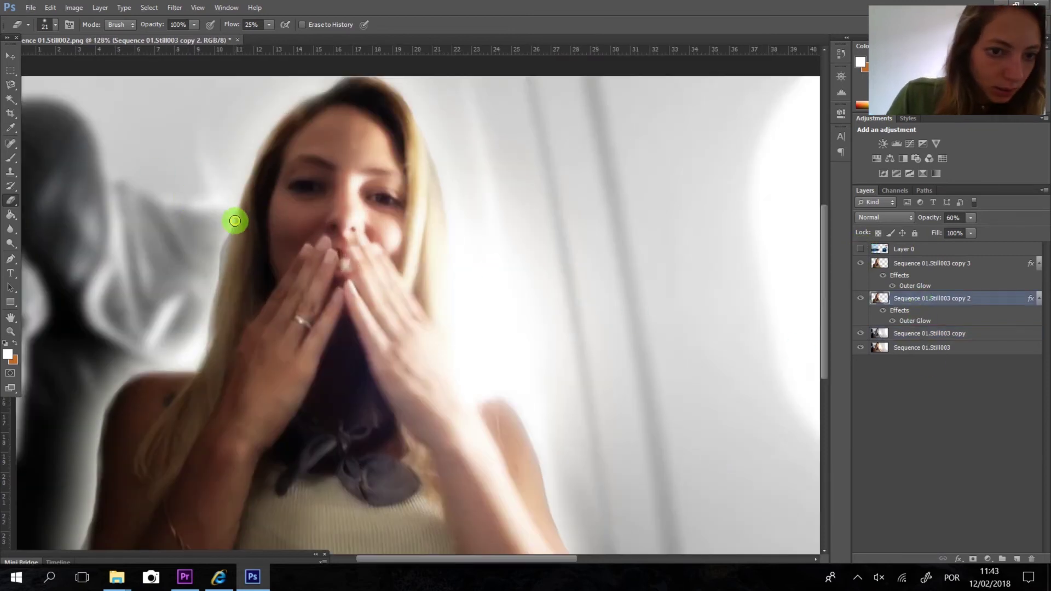
click(898, 265)
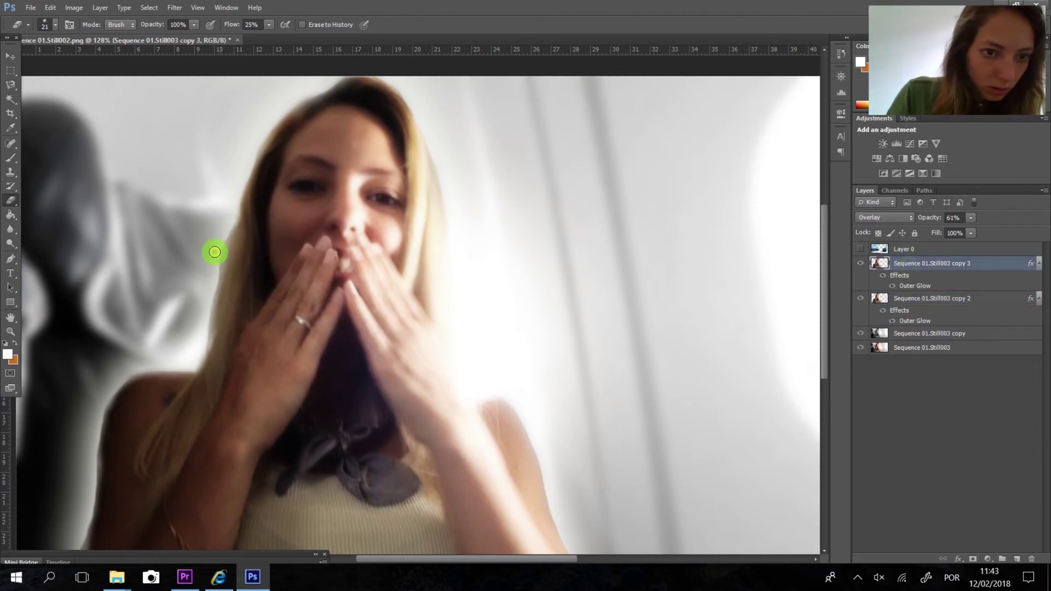
scroll(375, 223, down, 3)
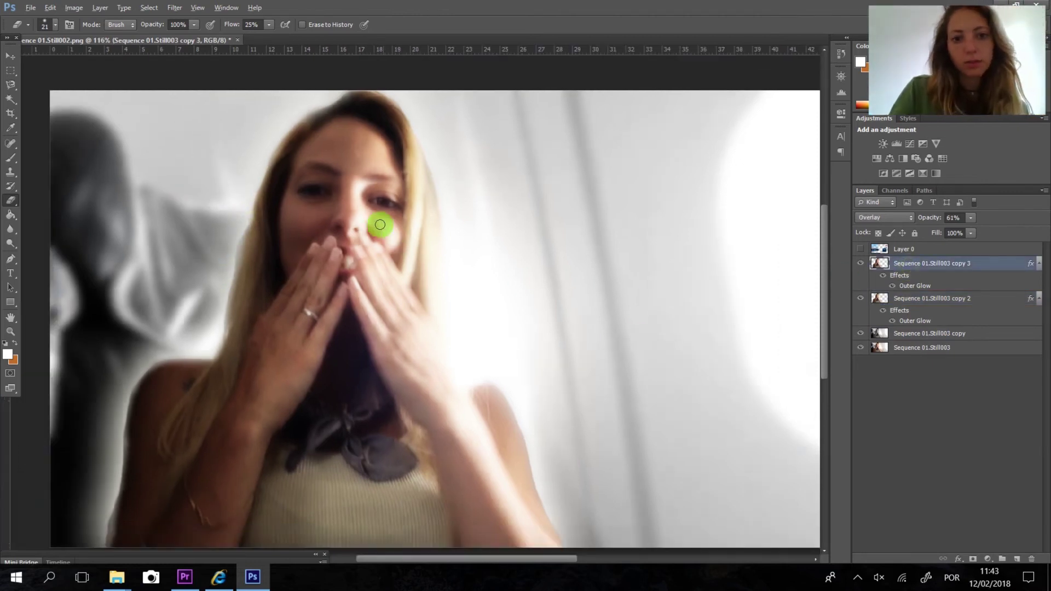
scroll(560, 333, up, 1)
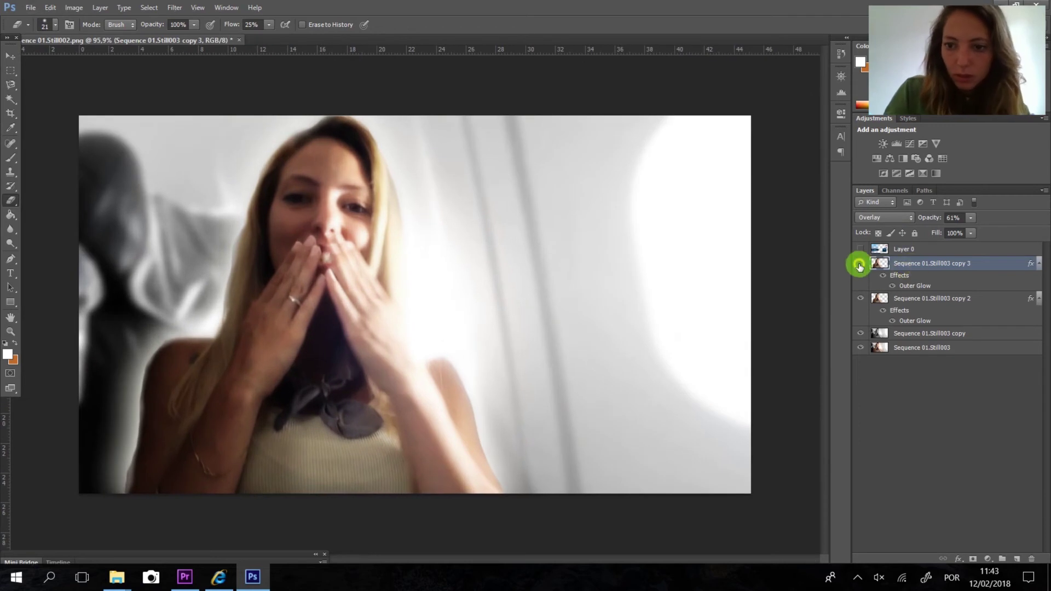
click(860, 264)
click(74, 7)
mouse_move(98, 41)
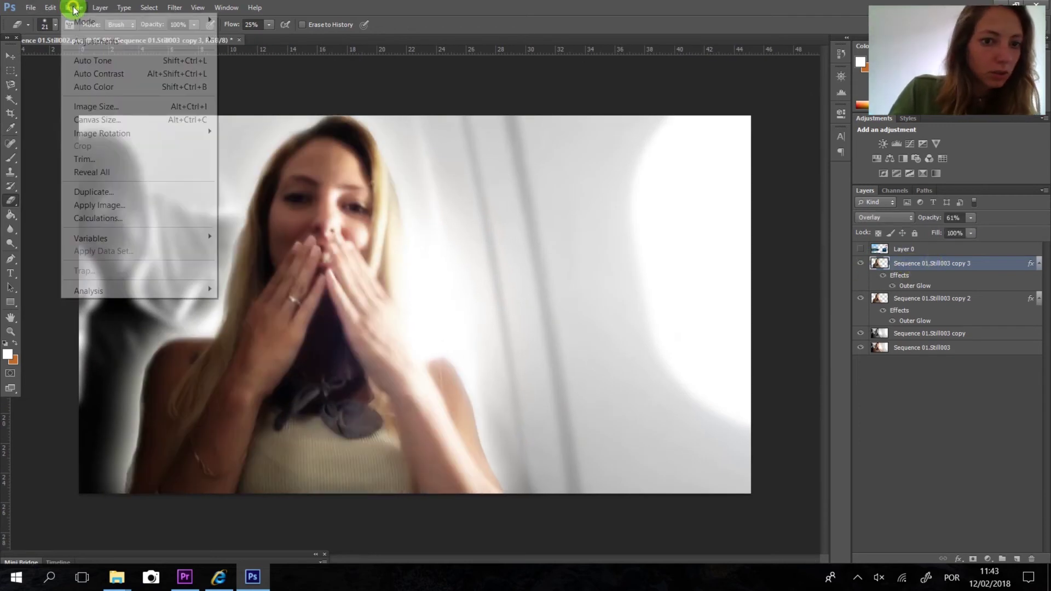
Brighten the top glow copy with Hue/Saturation Lightness +23.
click(308, 114)
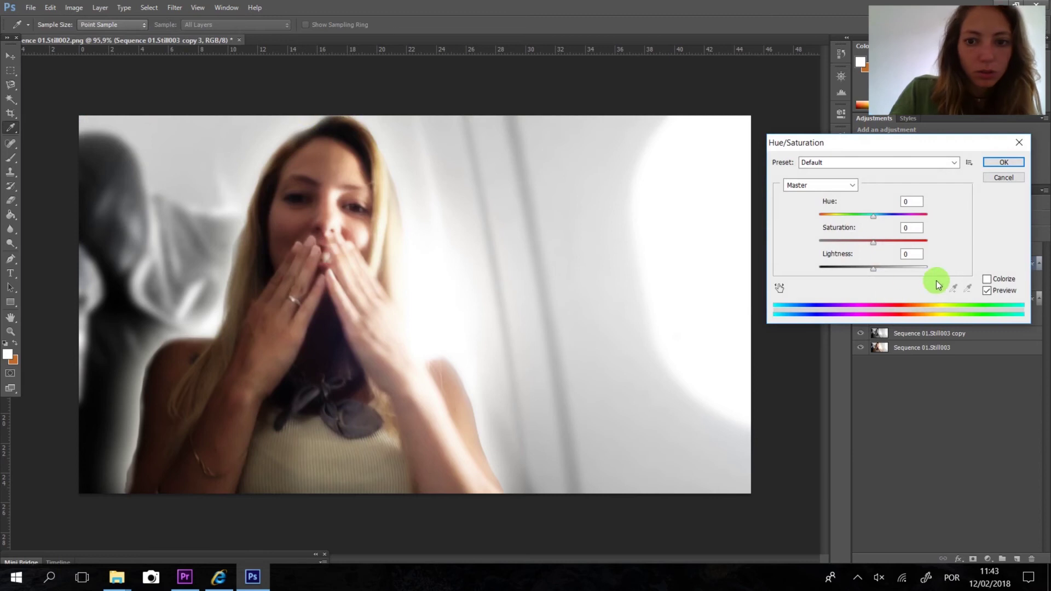
drag(873, 267, 887, 272)
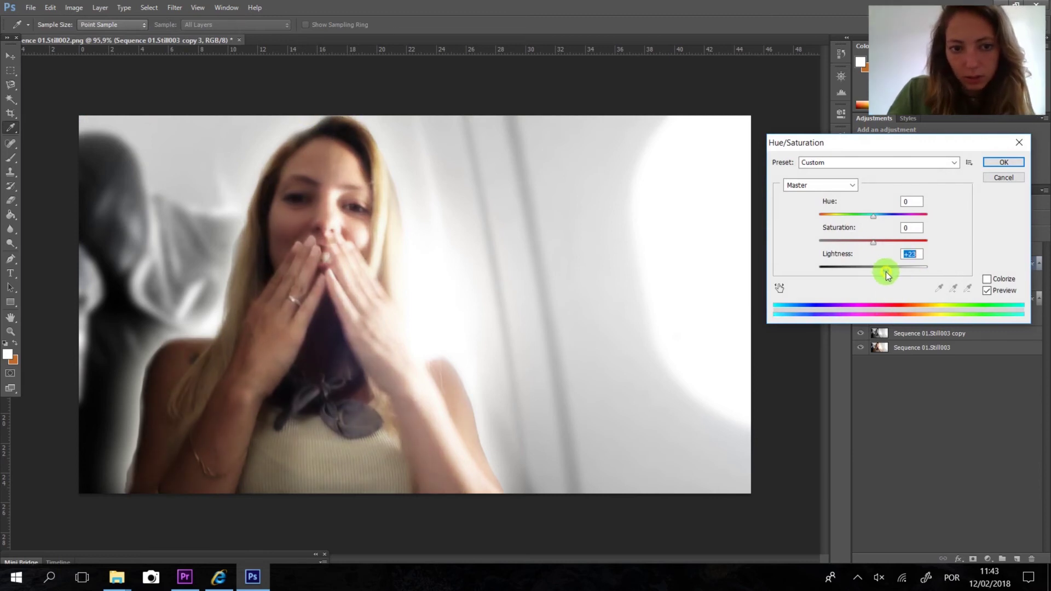
click(1004, 162)
click(74, 8)
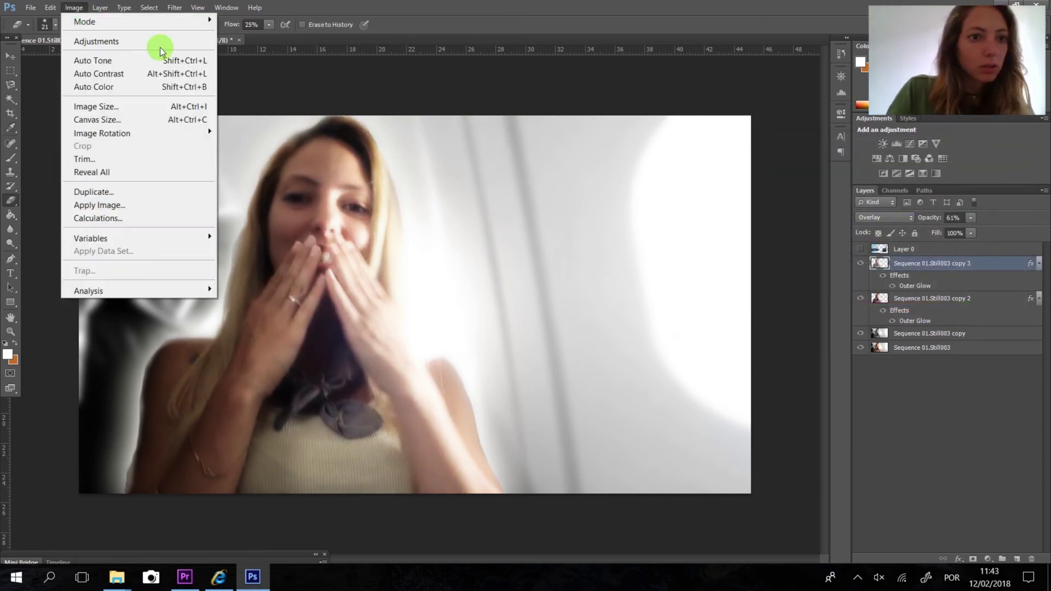
click(422, 102)
Compare copy 2 hidden and shown, set copy 3 opacity to 84%, and show Layer 0.
click(861, 298)
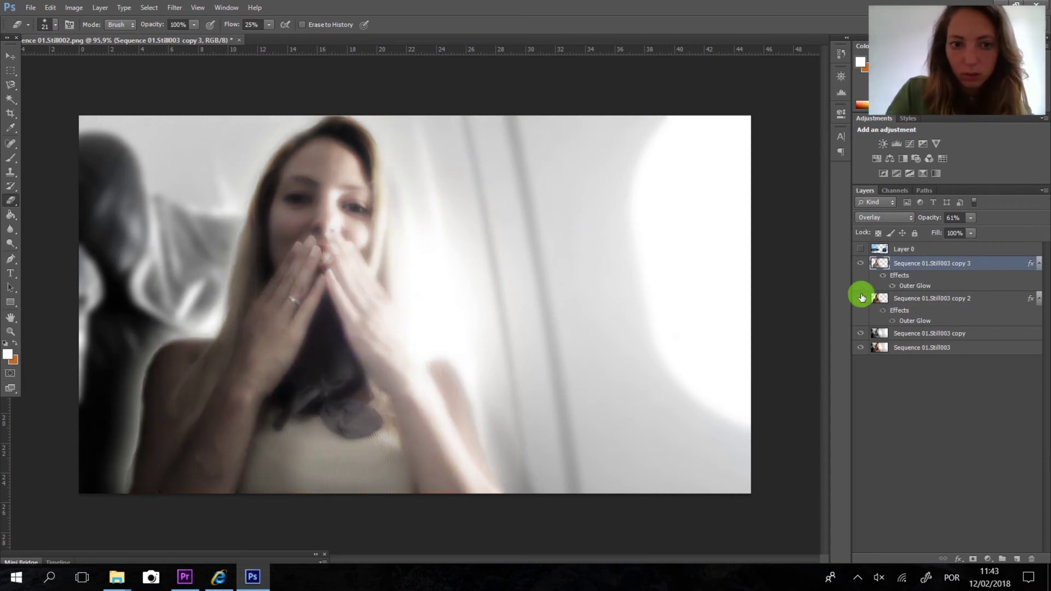
click(861, 298)
click(860, 297)
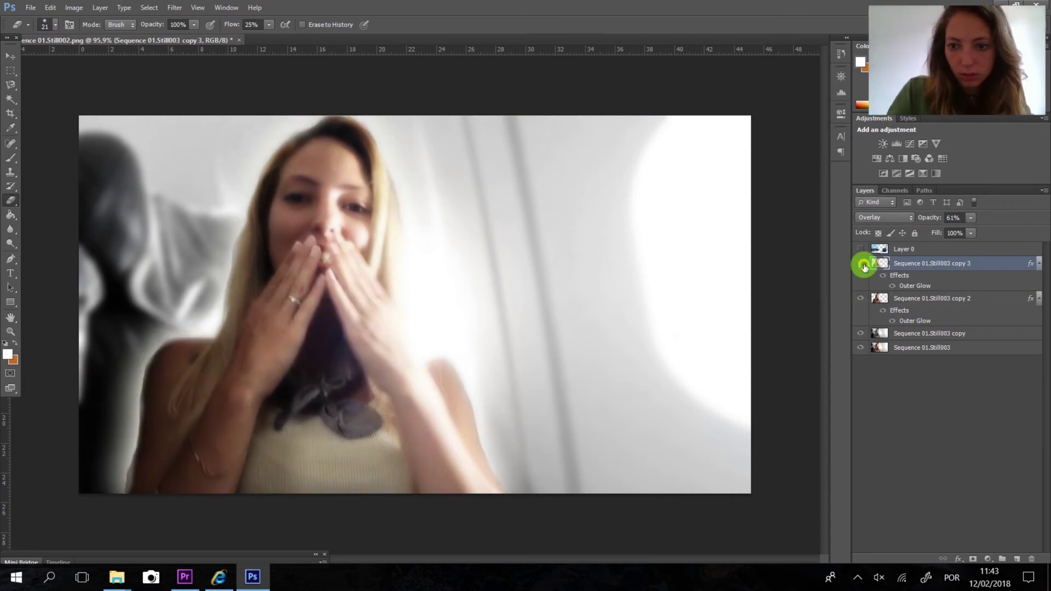
click(861, 298)
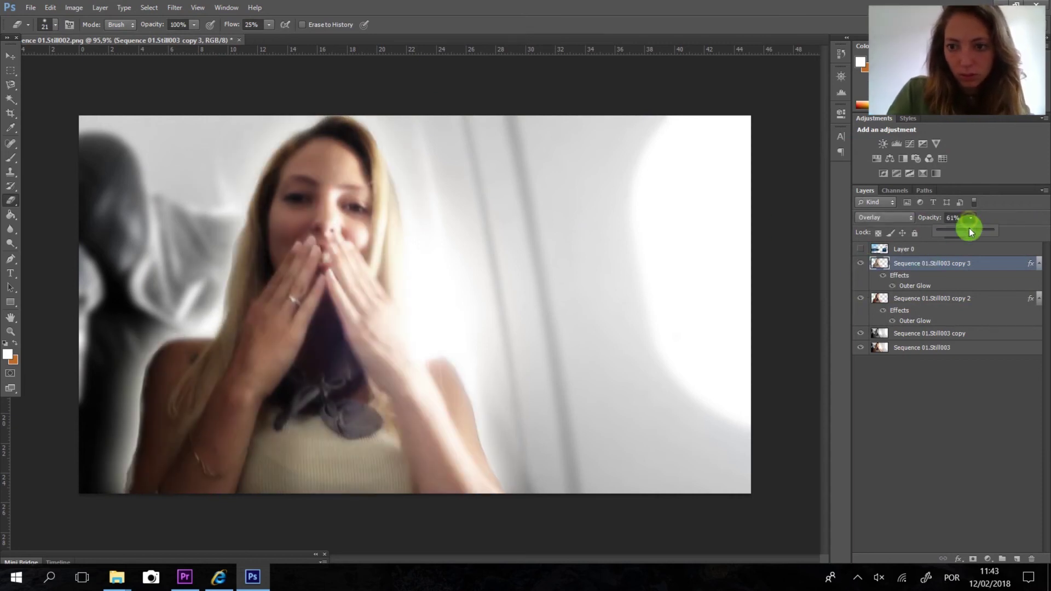
mouse_move(994, 232)
mouse_down()
mouse_move(1015, 231)
mouse_move(986, 231)
mouse_up()
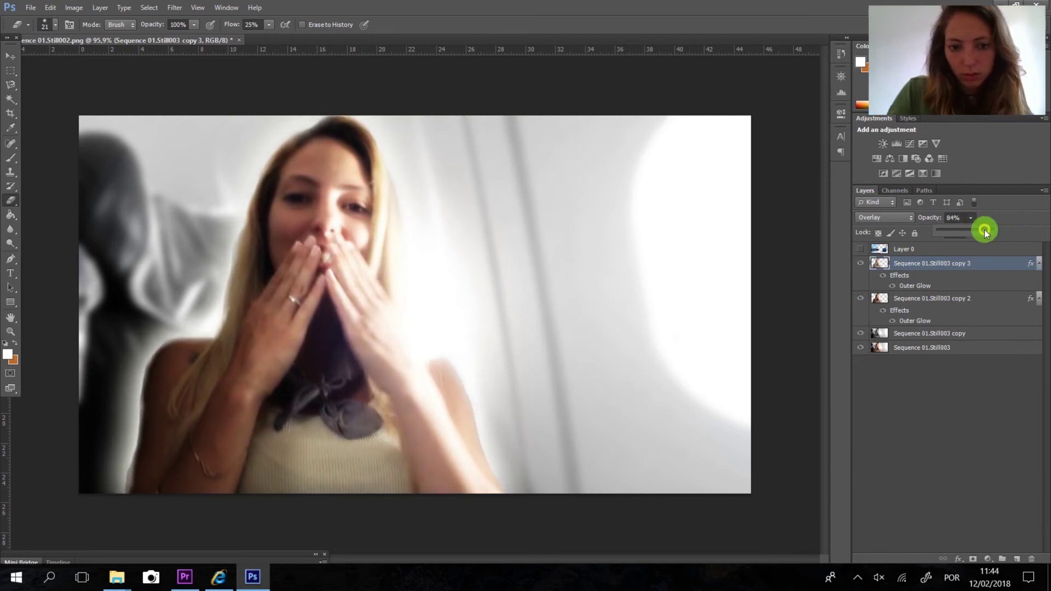
click(861, 249)
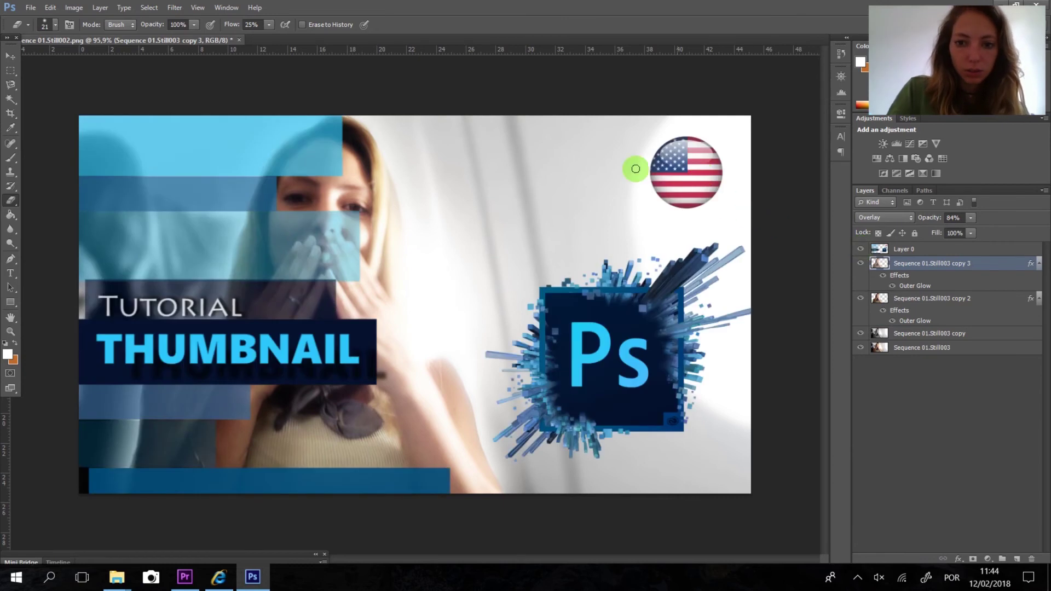
Marquee the right part of the canvas and duplicate Layer 0 as Layer 0 copy.
click(10, 70)
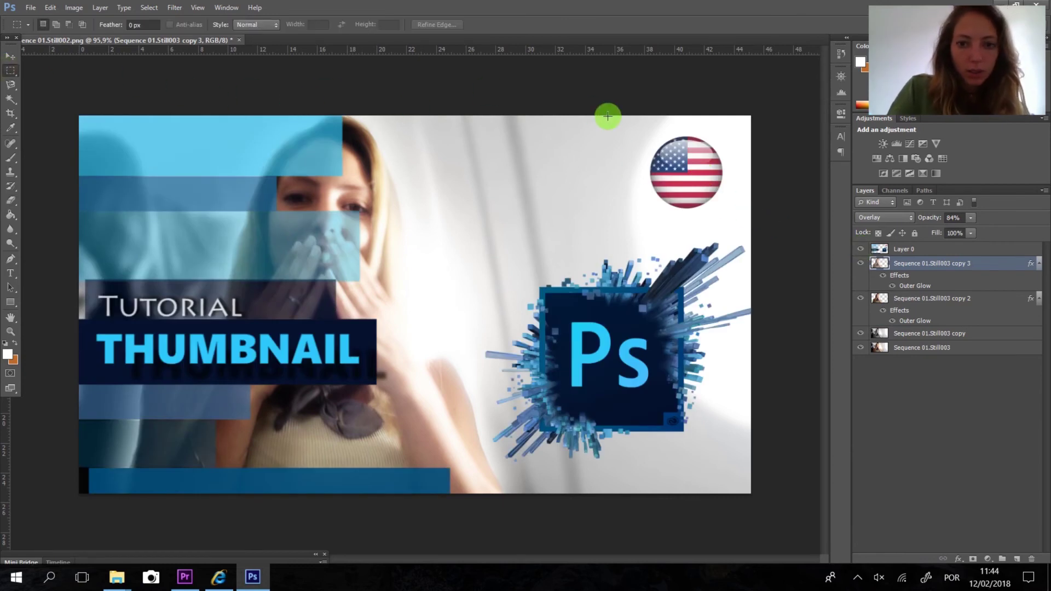
drag(482, 81, 850, 510)
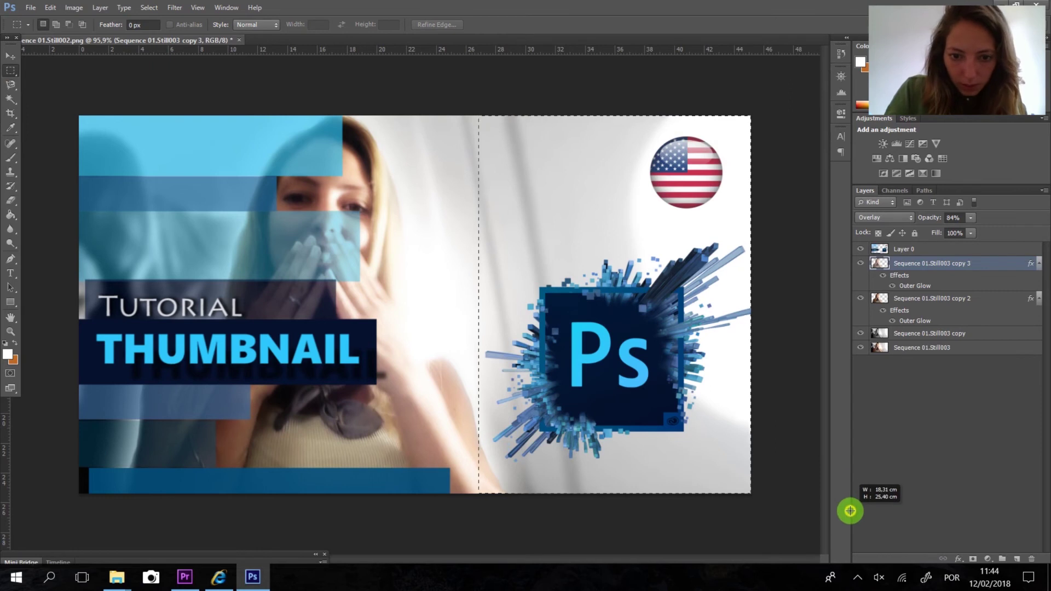
click(906, 249)
right_click(639, 271)
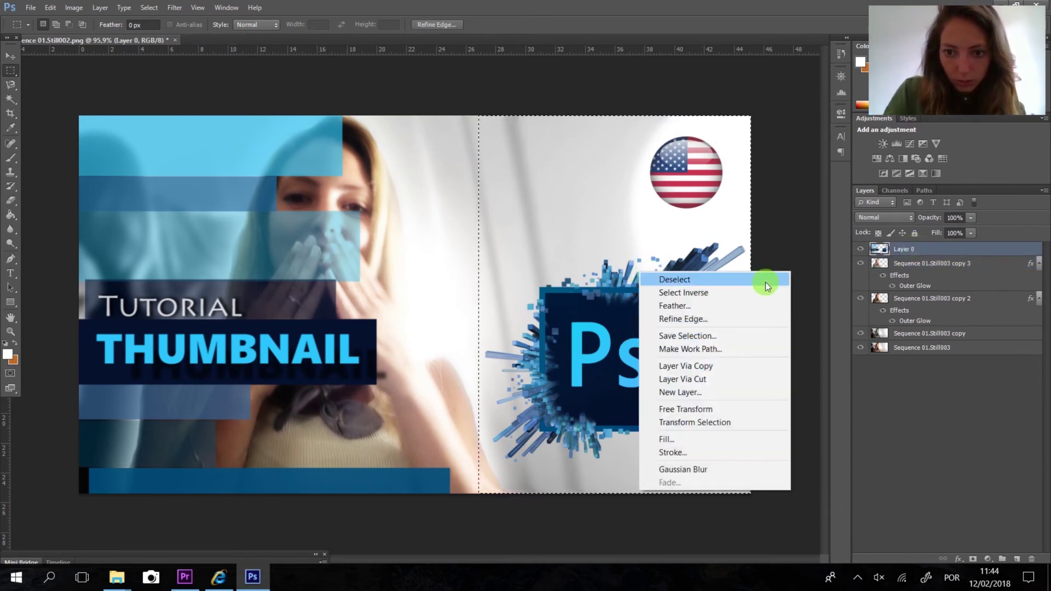
right_click(876, 241)
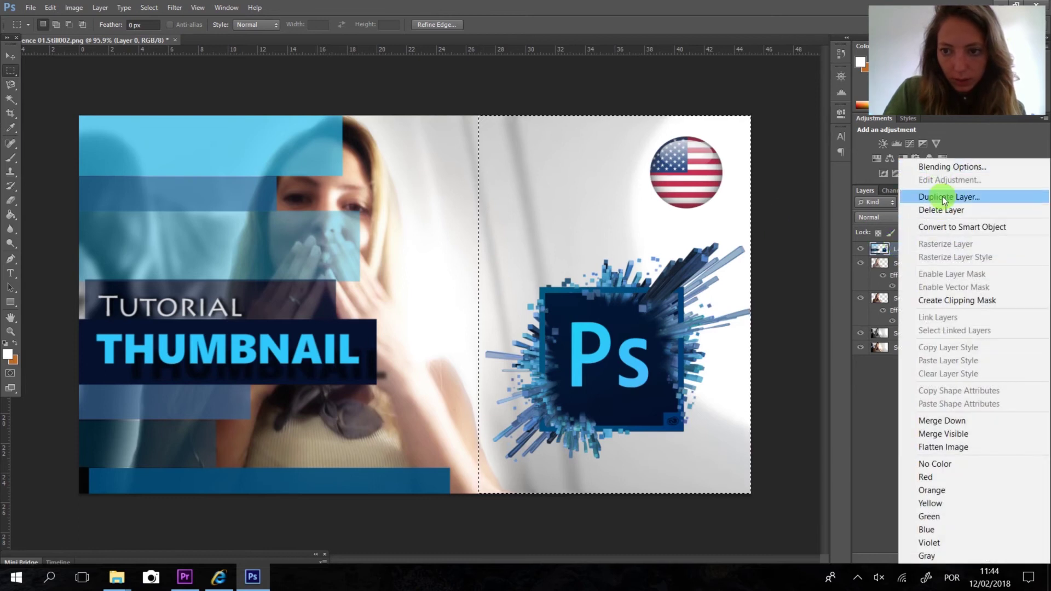
click(944, 197)
click(606, 183)
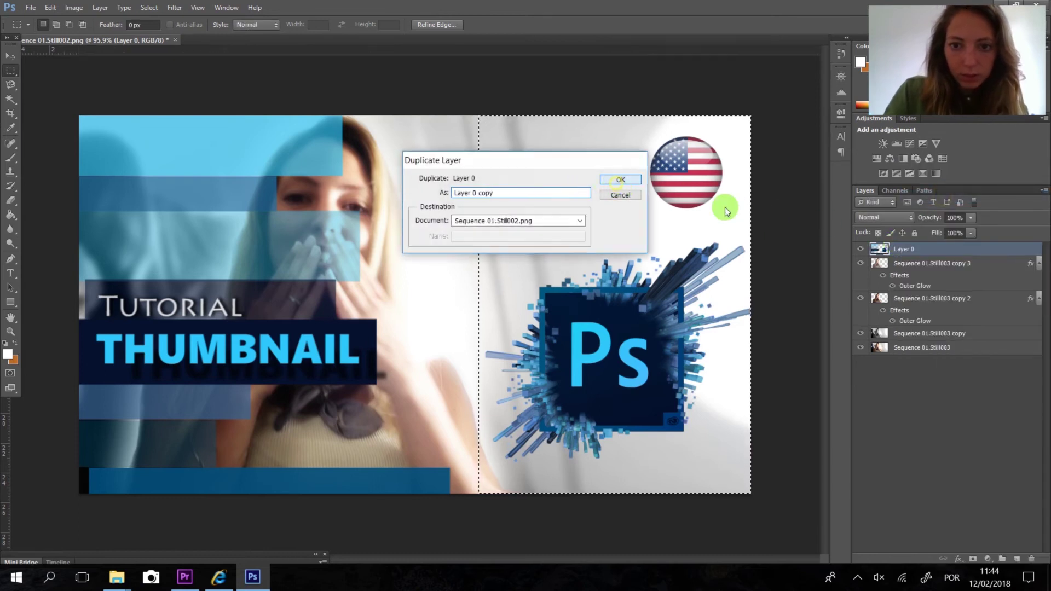
Invert and clear the selection, then add a Drop Shadow in Layer 0's blending options.
click(903, 264)
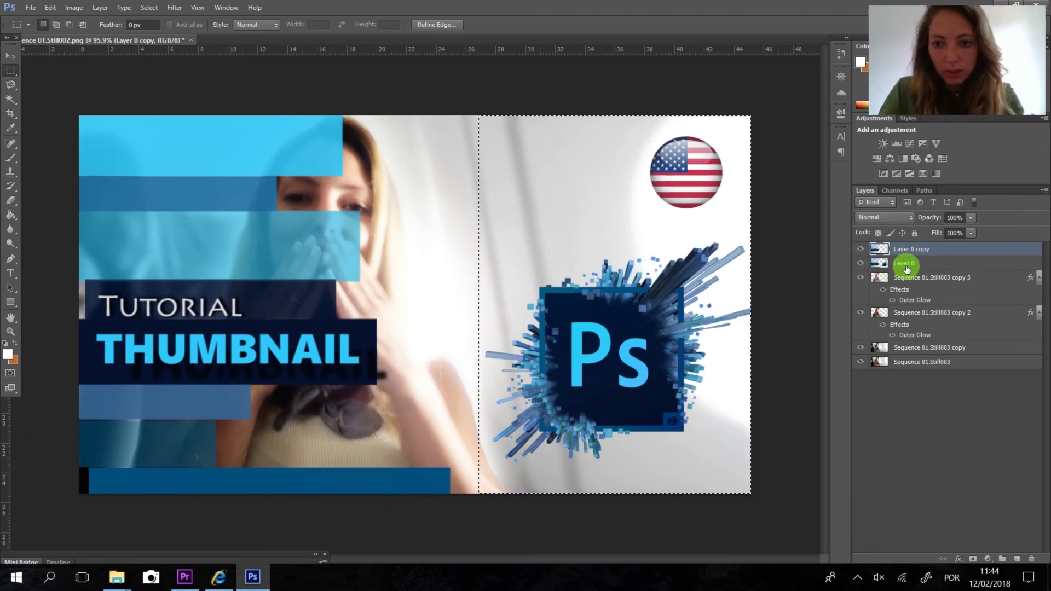
right_click(691, 244)
click(698, 264)
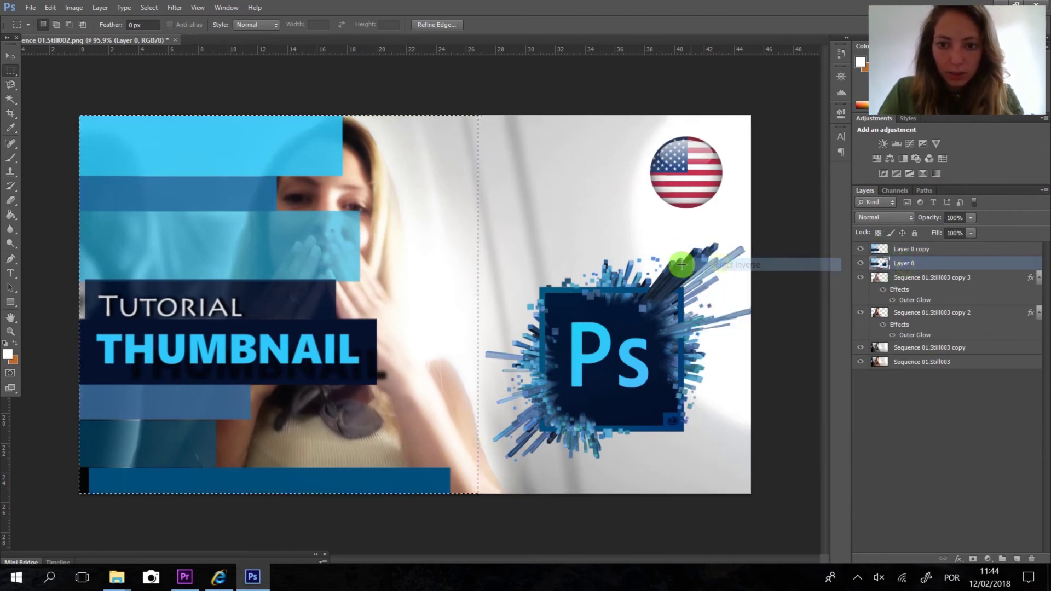
click(315, 84)
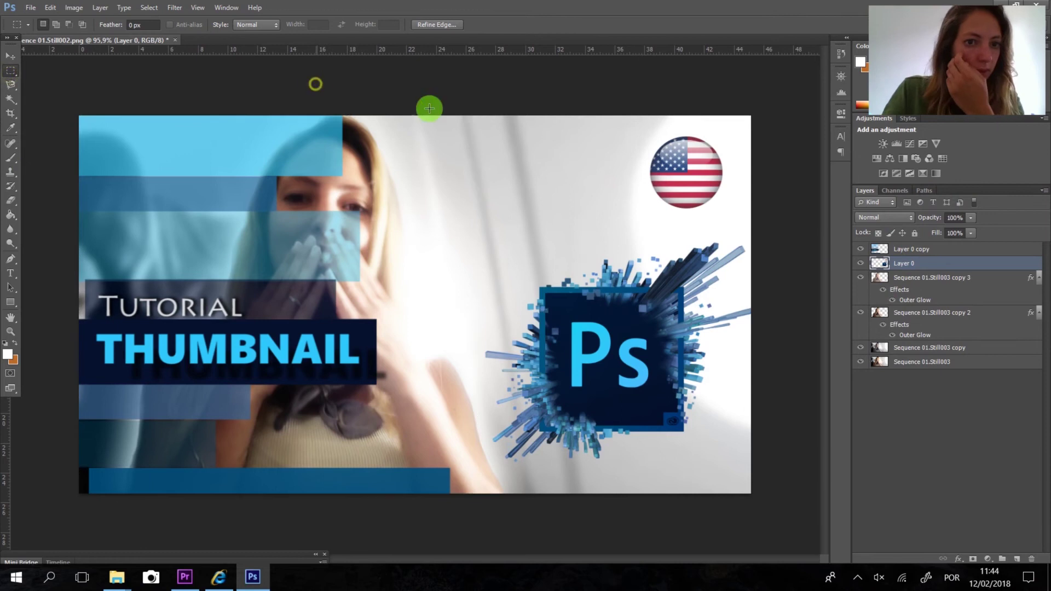
click(948, 249)
click(929, 265)
right_click(931, 265)
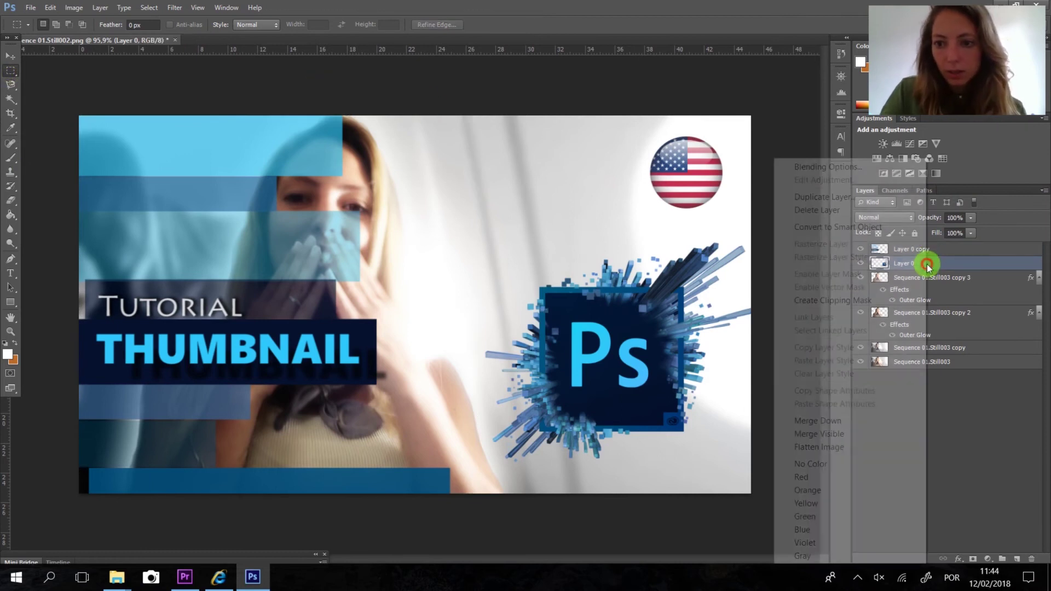
click(829, 166)
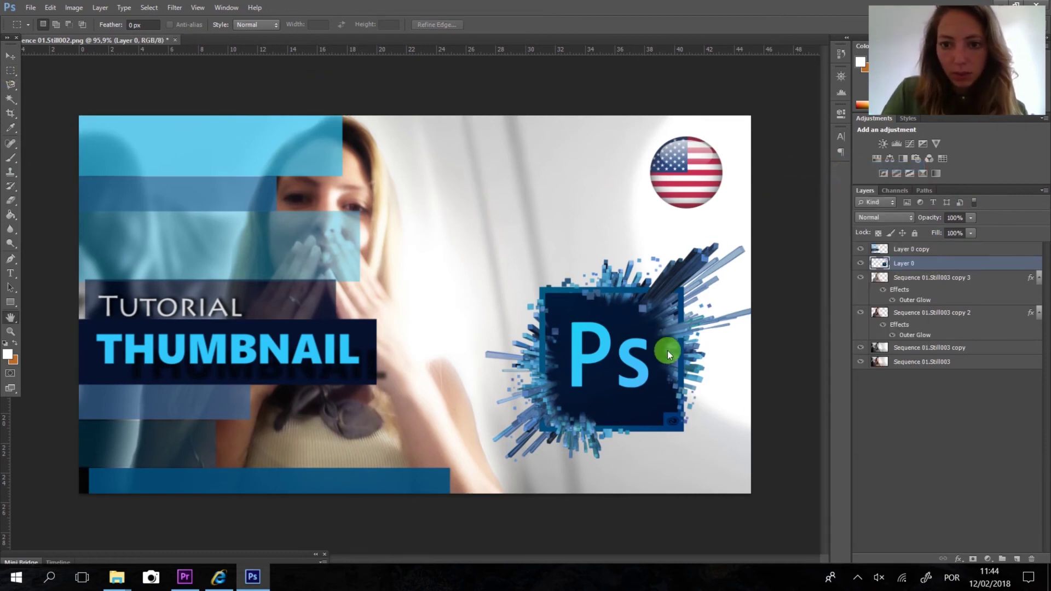
click(669, 299)
Set Layer 0's drop shadow to 126° angle, 14 px distance, 5% spread, 45% opacity.
drag(781, 116, 189, 126)
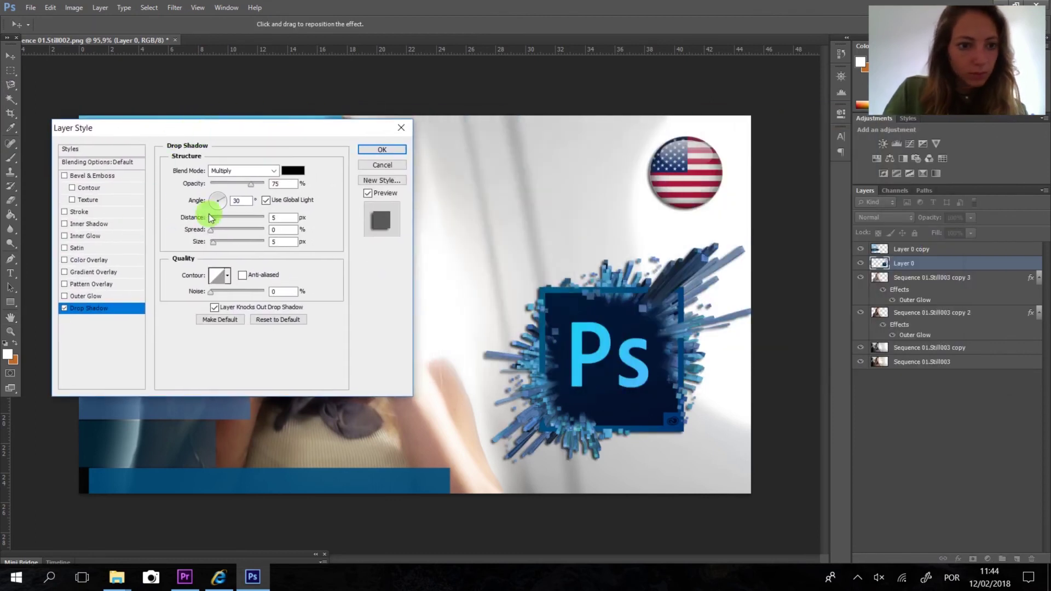
mouse_move(212, 221)
mouse_down()
mouse_move(216, 201)
mouse_move(214, 237)
mouse_up()
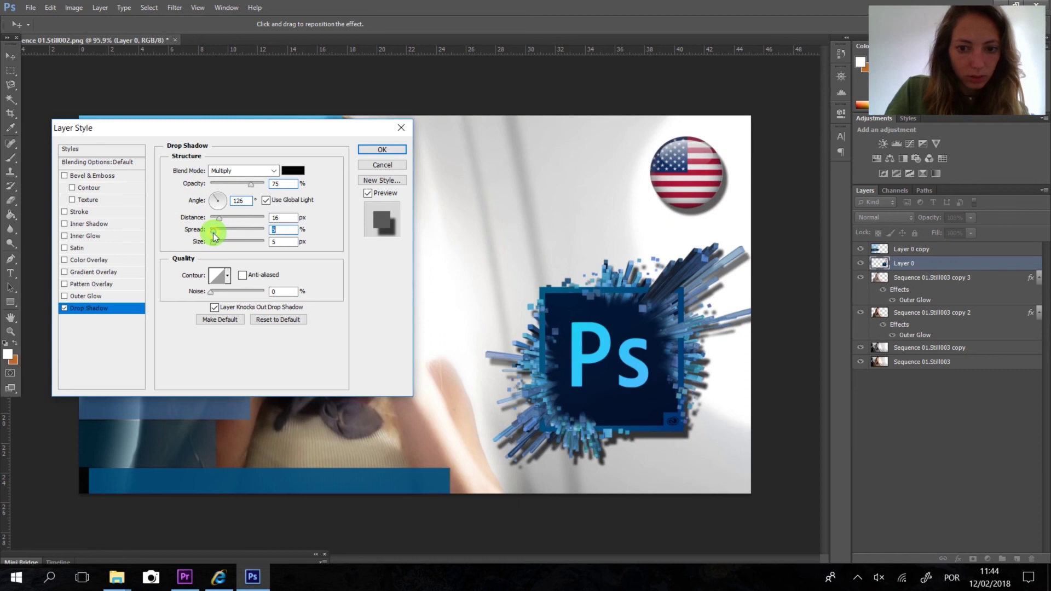
drag(241, 190, 219, 225)
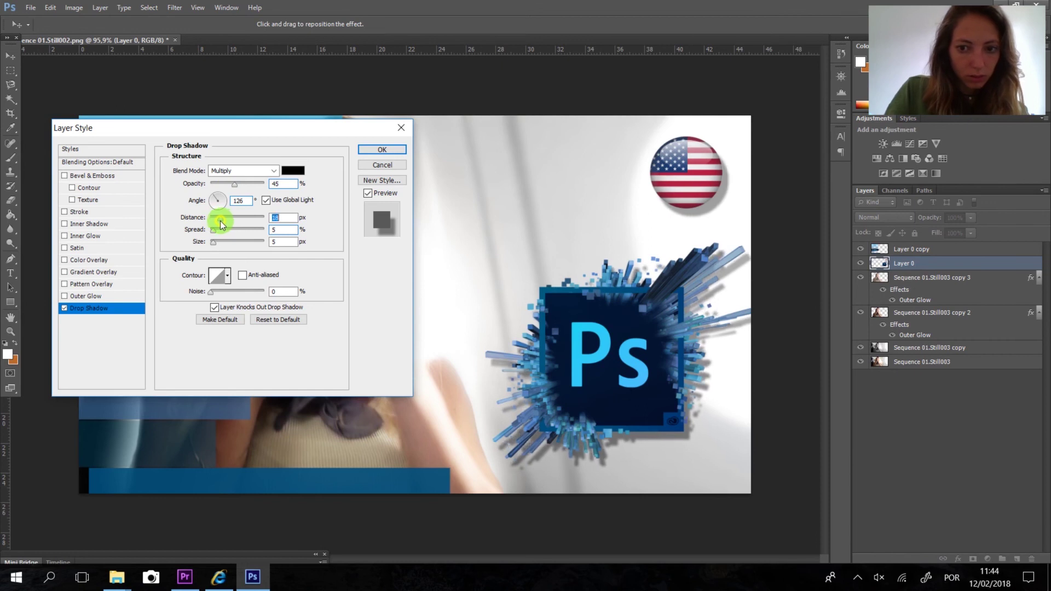
click(378, 155)
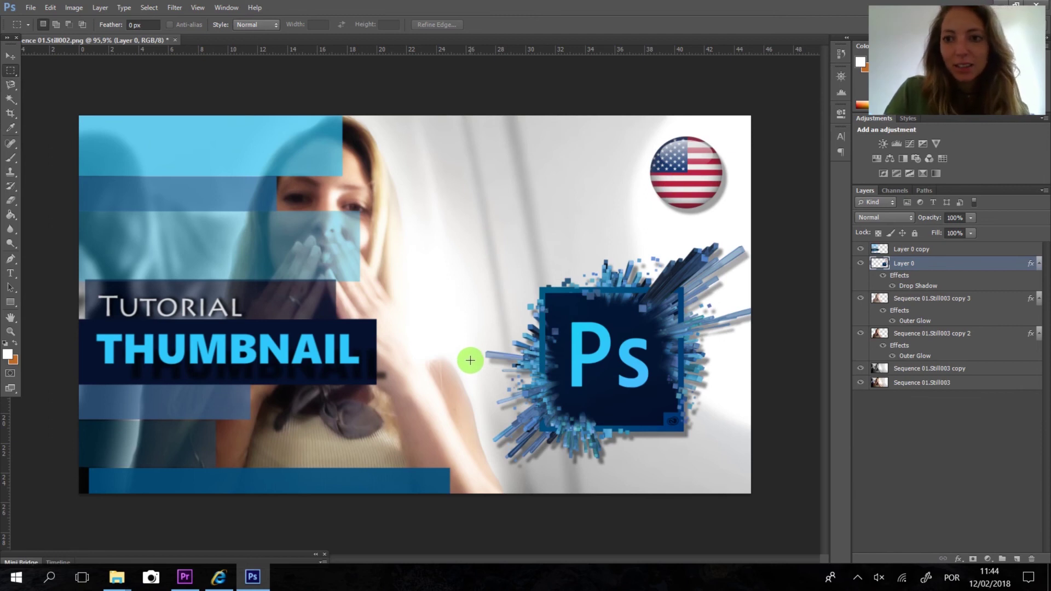
Save the thumbnail as a PNG named Cover THUMBNAIL.
click(30, 8)
click(85, 265)
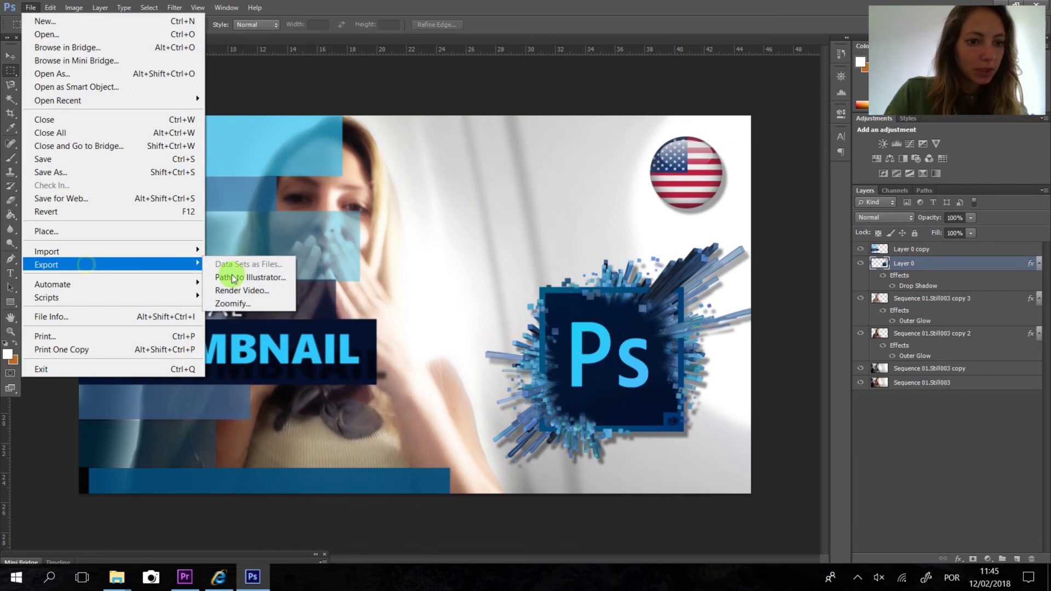
click(30, 9)
click(30, 9)
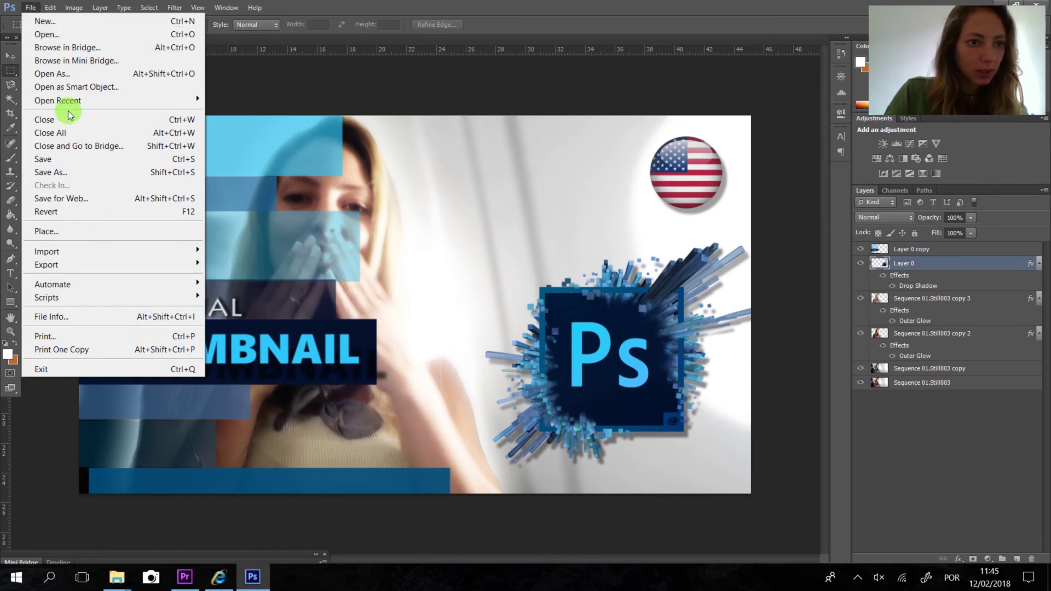
click(81, 172)
click(525, 309)
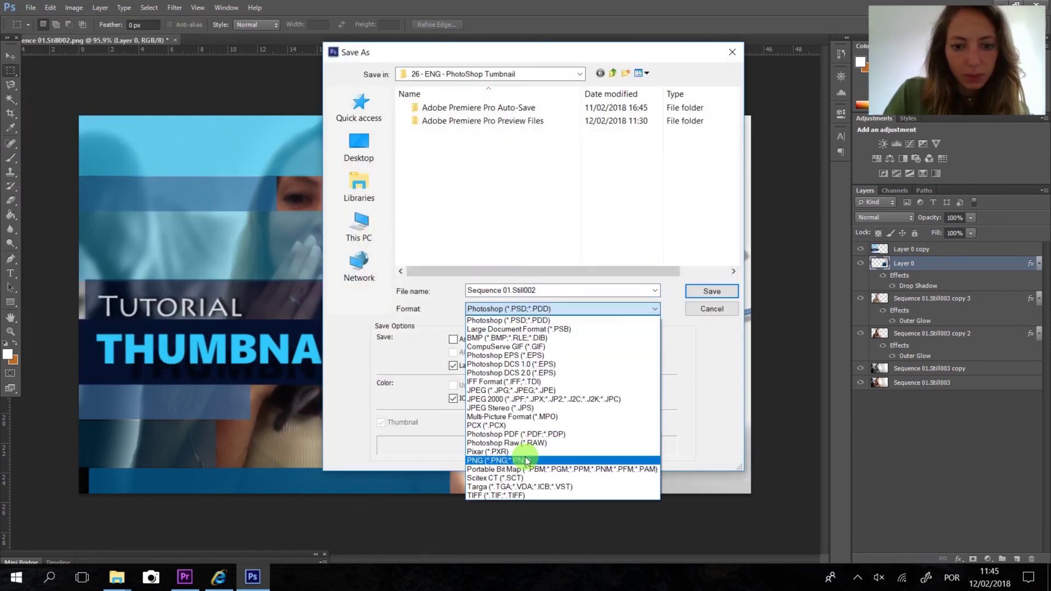
click(527, 461)
click(539, 291)
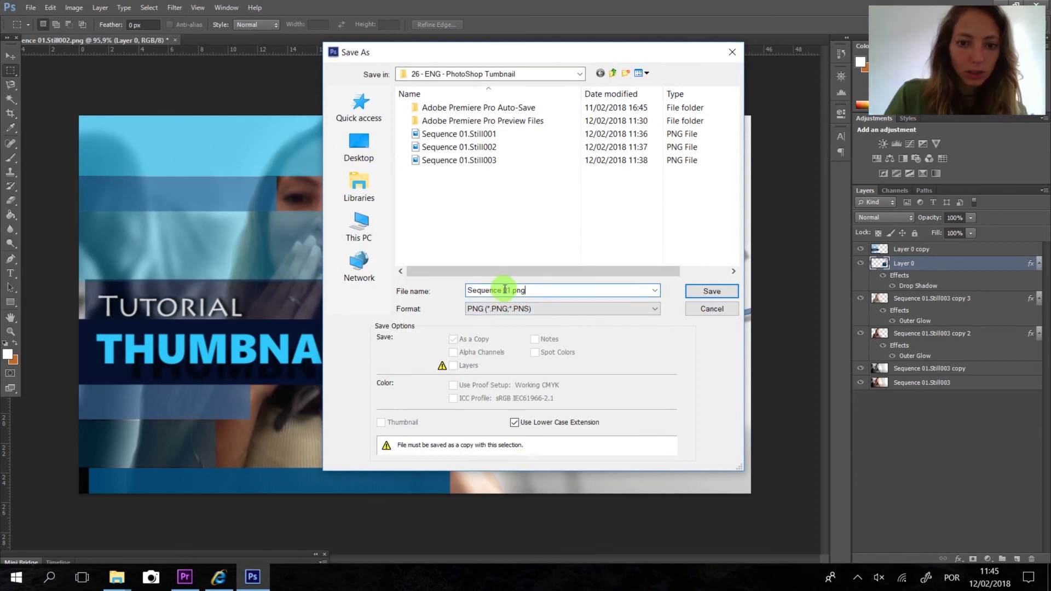
drag(504, 291, 446, 291)
text(Cover THUMBNAIL)
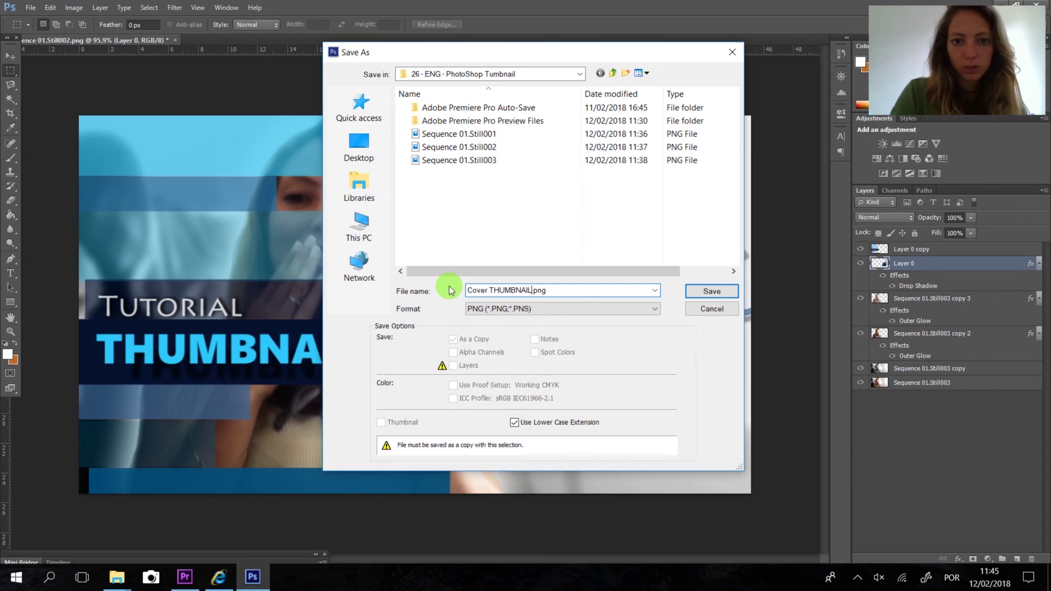
key(Return)
In File Explorer, open the 26 - ENG - PhotoShop Tumbnail folder to see the saved image.
click(573, 181)
mouse_move(116, 577)
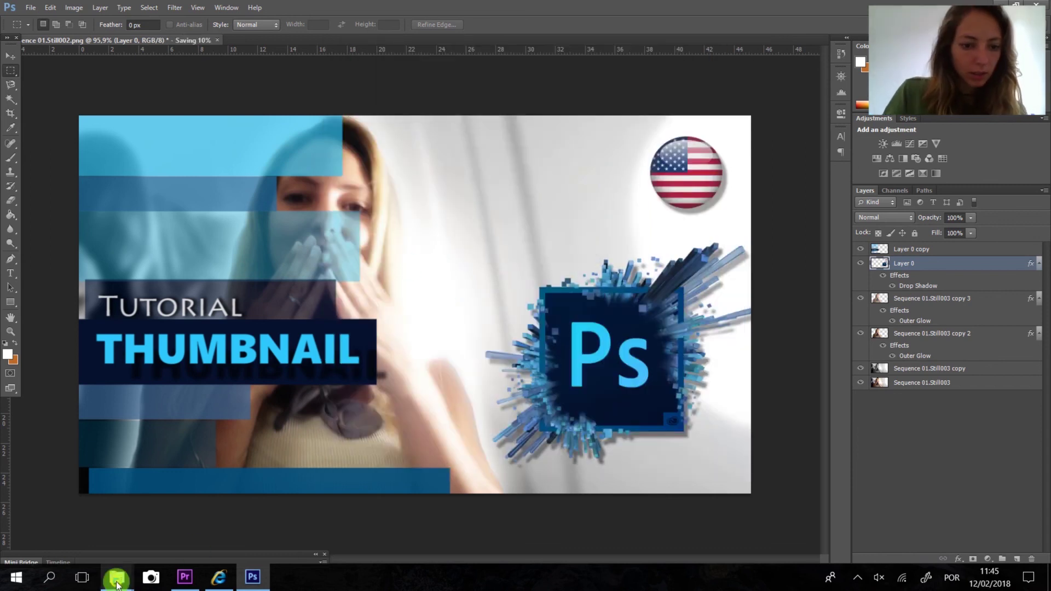
click(117, 532)
scroll(246, 153, down, 2)
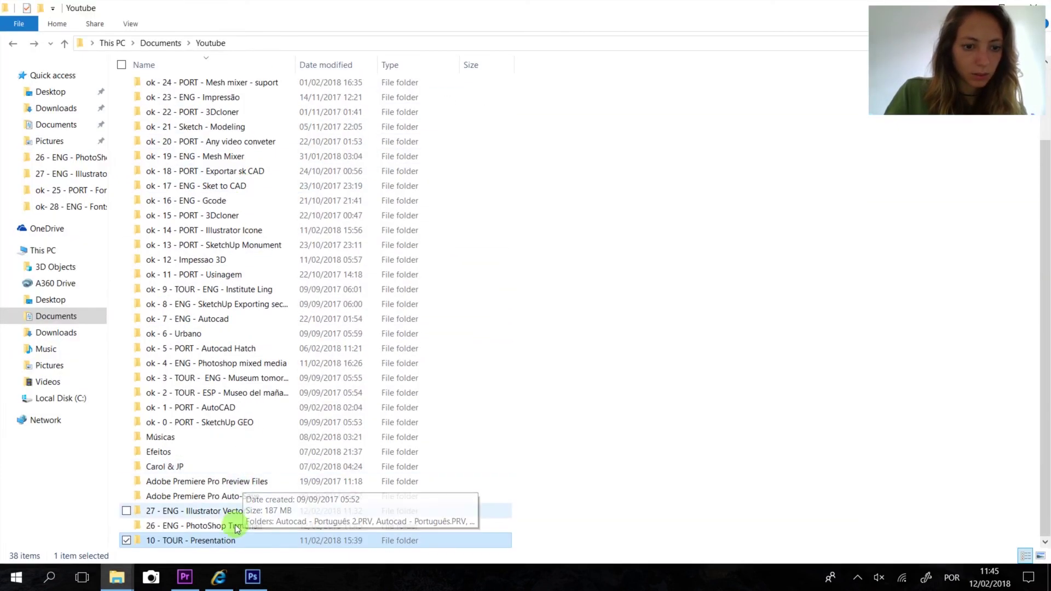
click(251, 524)
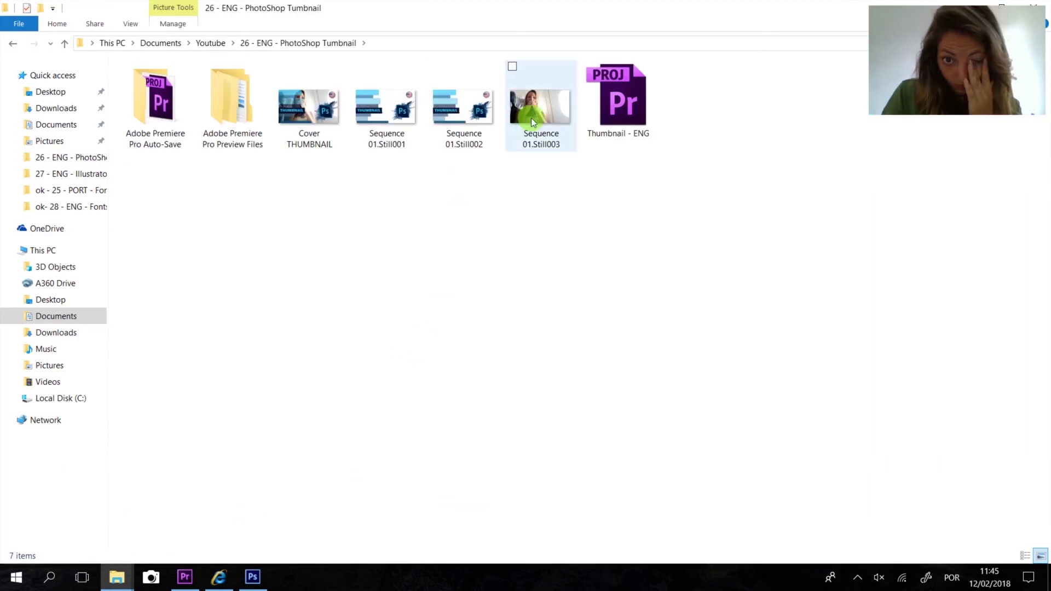
Open Cover THUMBNAIL from File Explorer in Windows Photos.
double_click(335, 113)
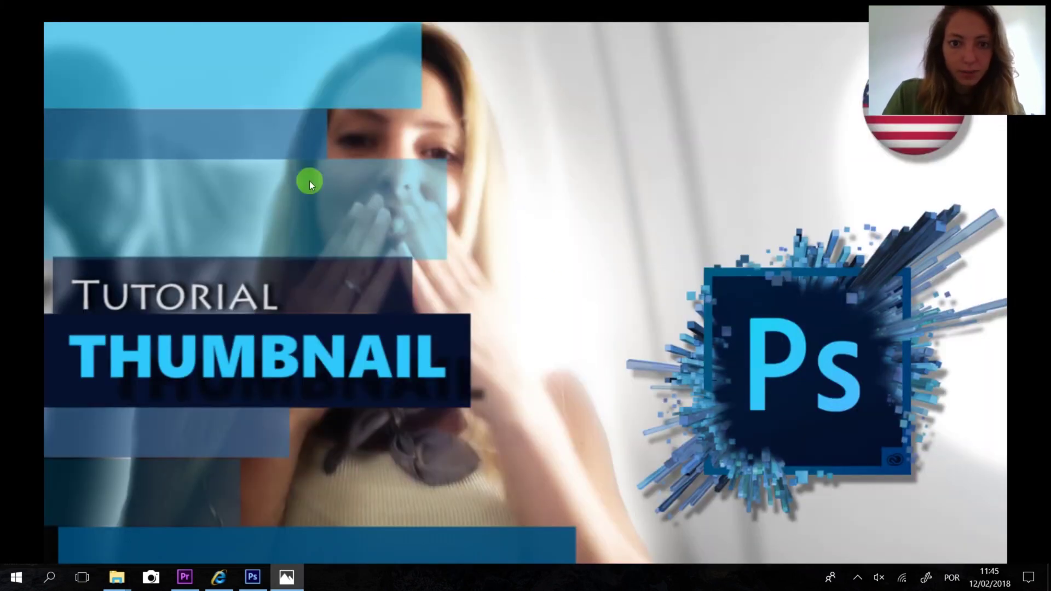